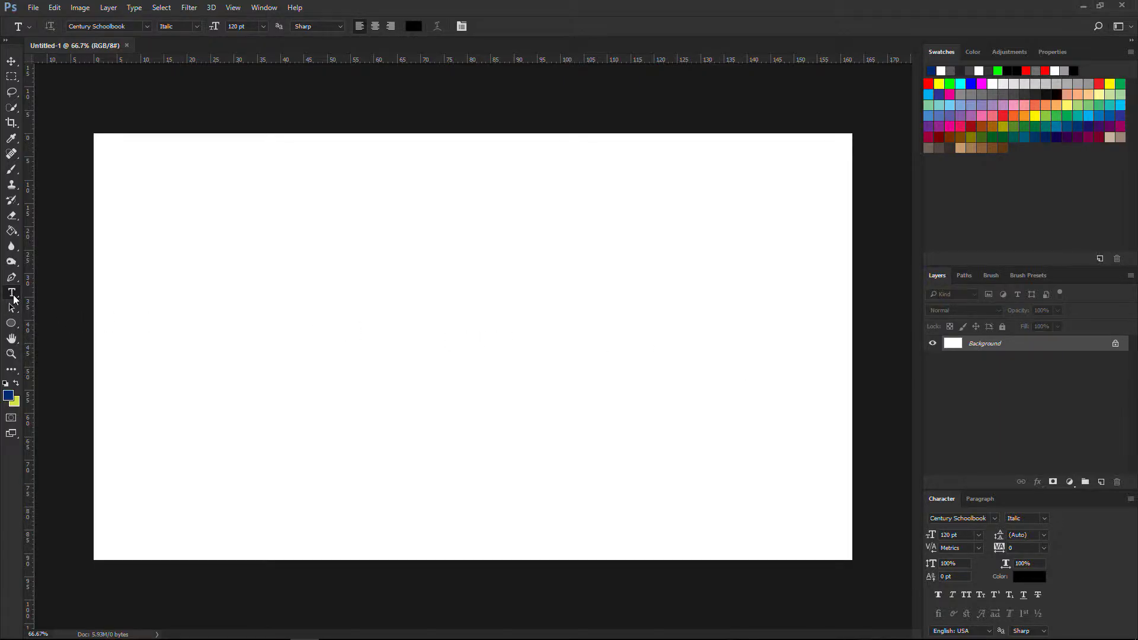
Set the type font to Ethnocentric by filtering the font list with 'eth'
click(124, 26)
text(et)
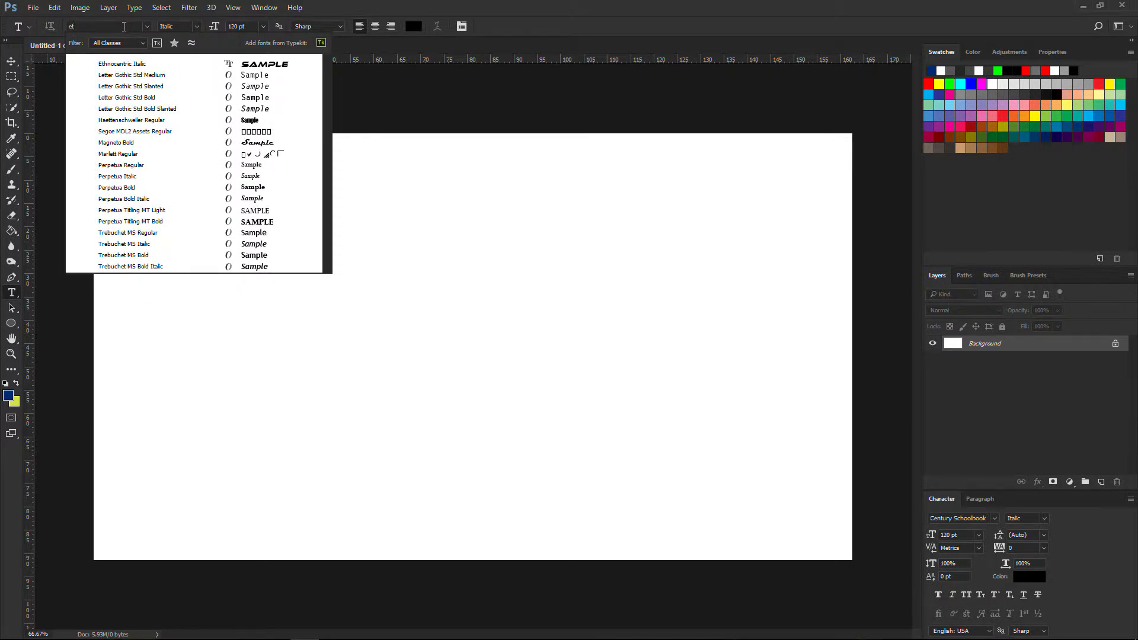
text(h)
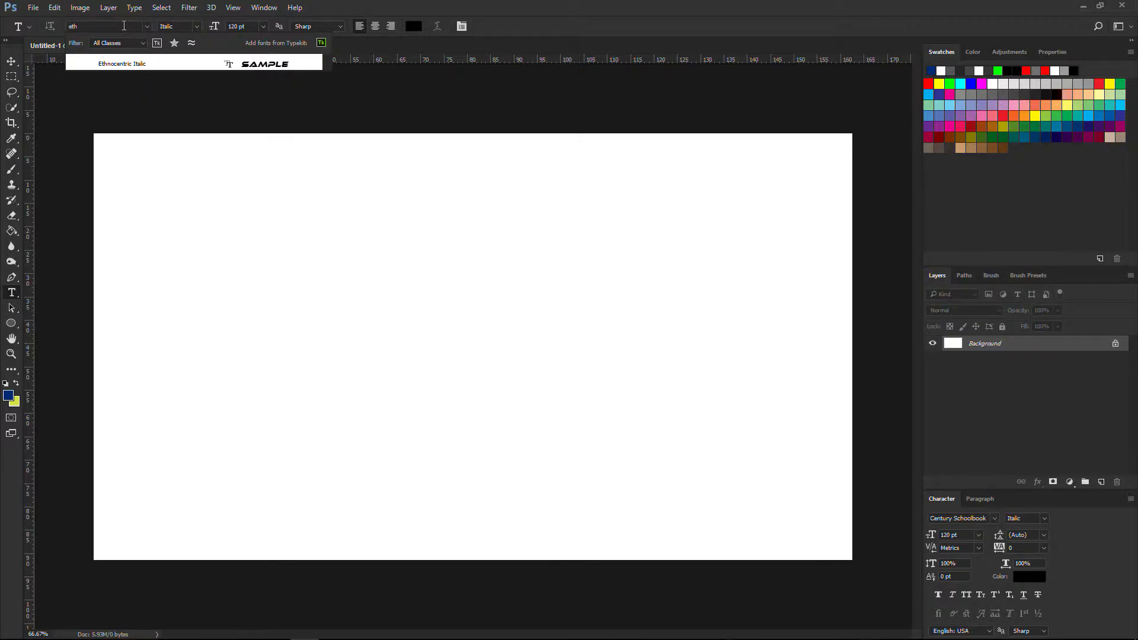
click(148, 63)
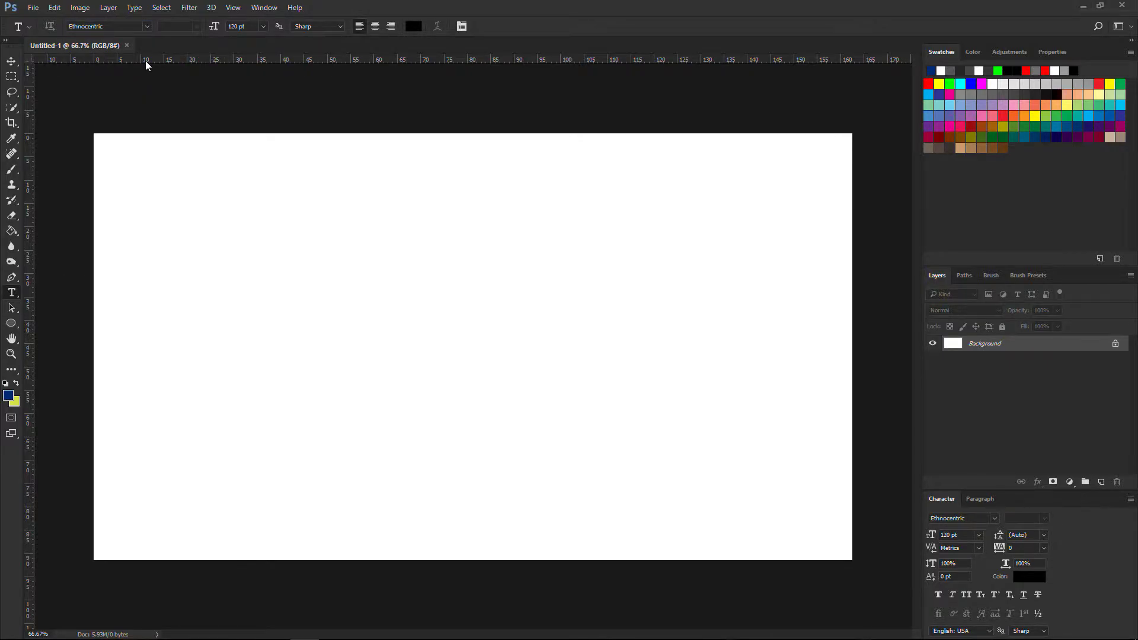
Type and commit 'ABC' on the canvas, then select it together with the Background layer
click(234, 332)
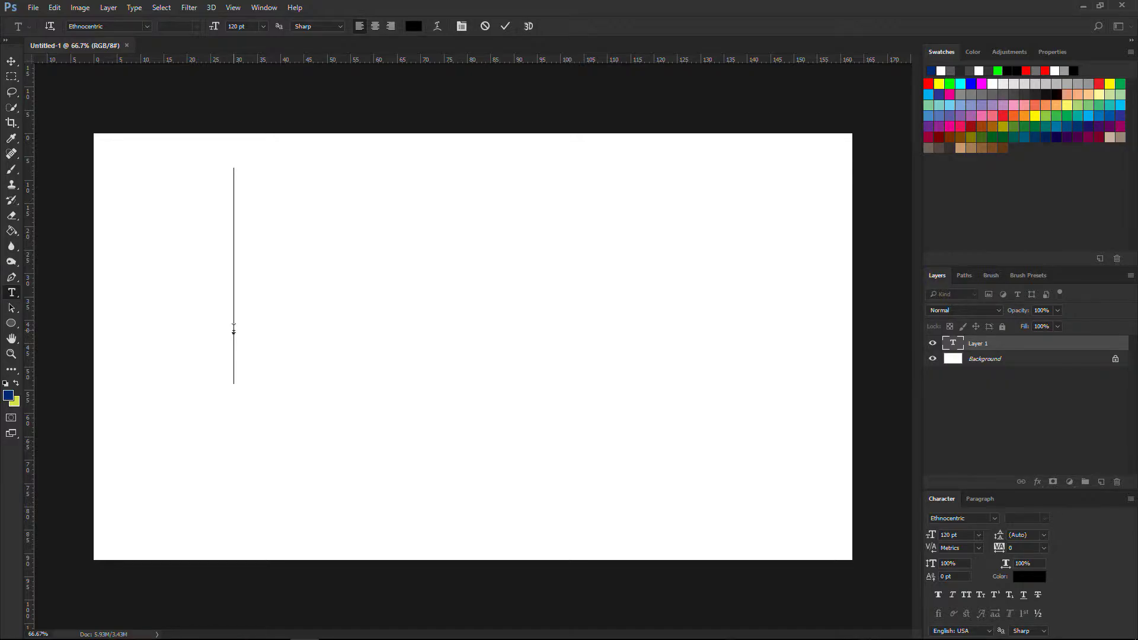
text(ABC)
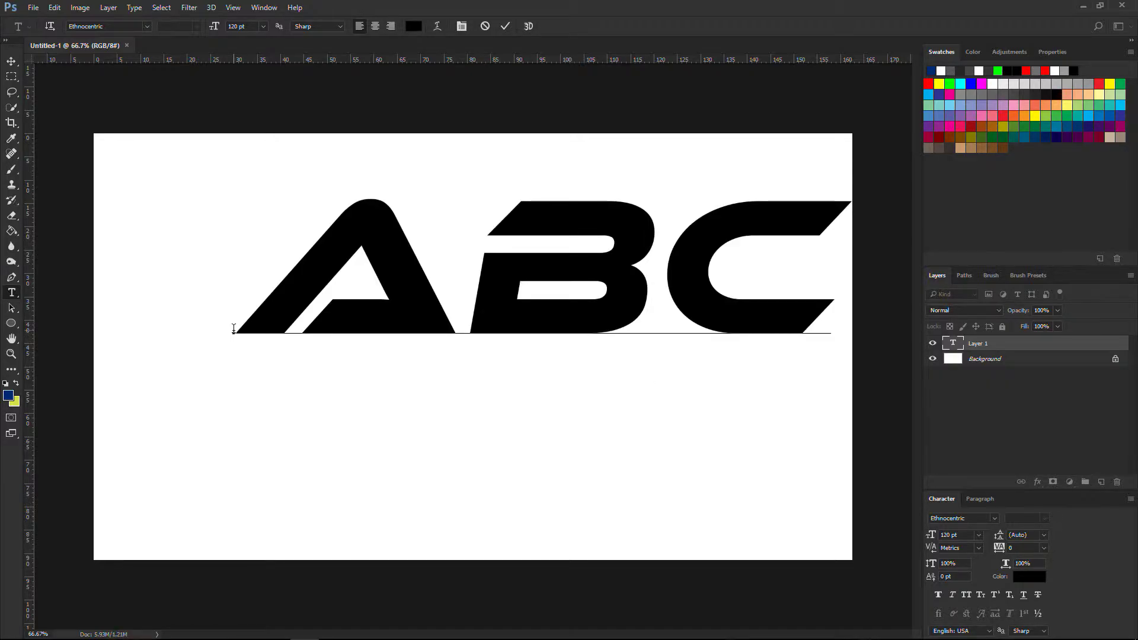
click(506, 26)
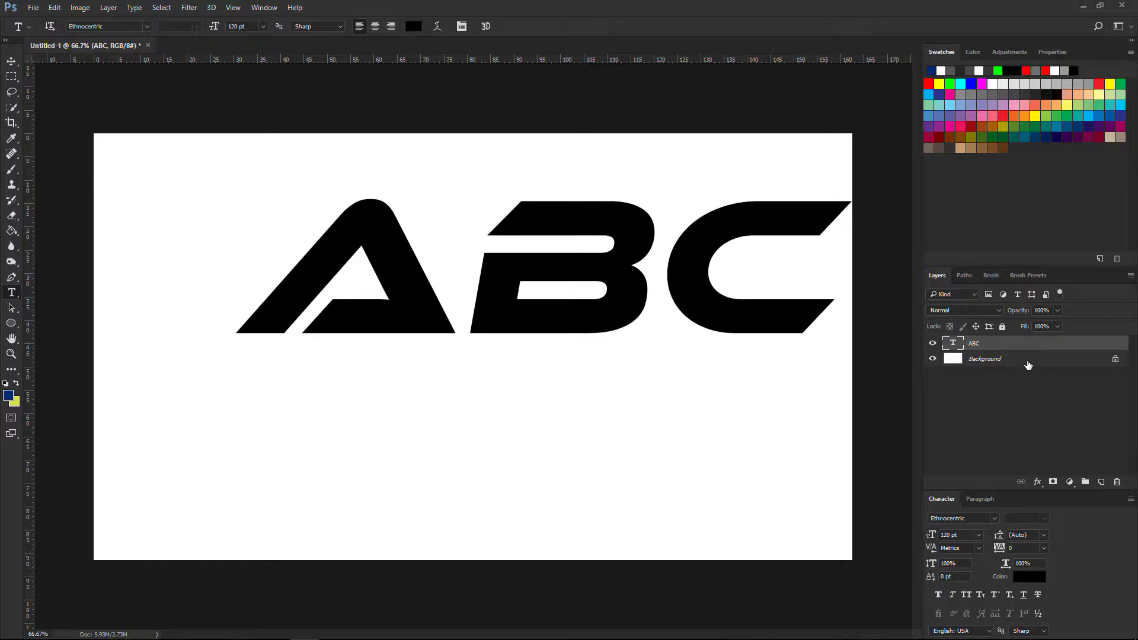
shift+click(1028, 365)
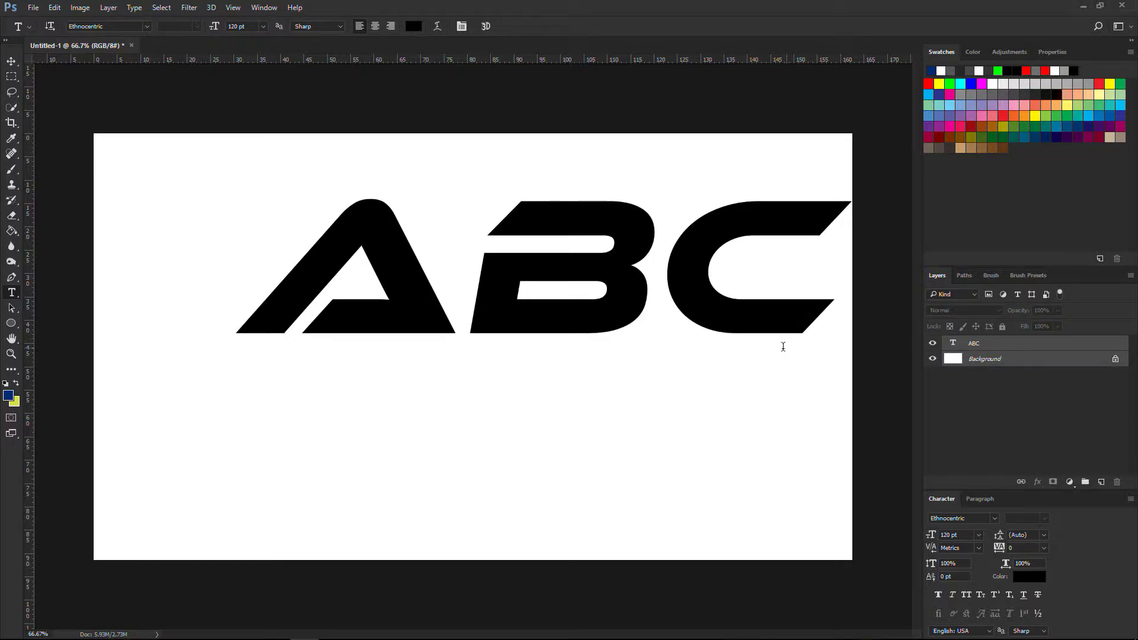
click(11, 61)
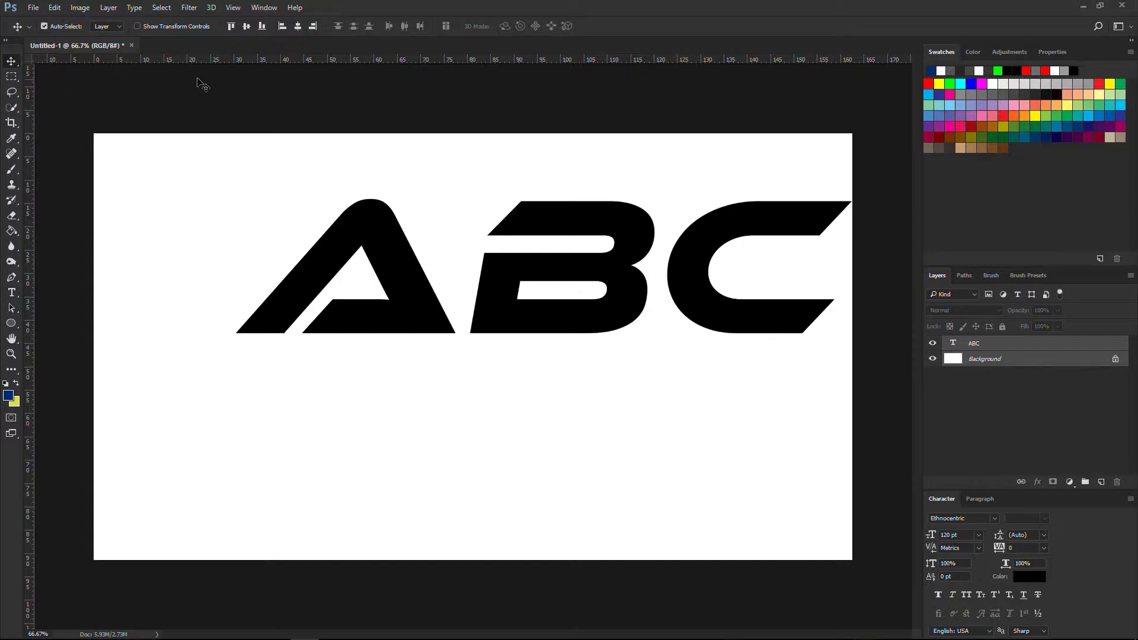
Align the ABC text to the canvas's vertical and horizontal centres, then select only the ABC layer
click(247, 27)
click(297, 26)
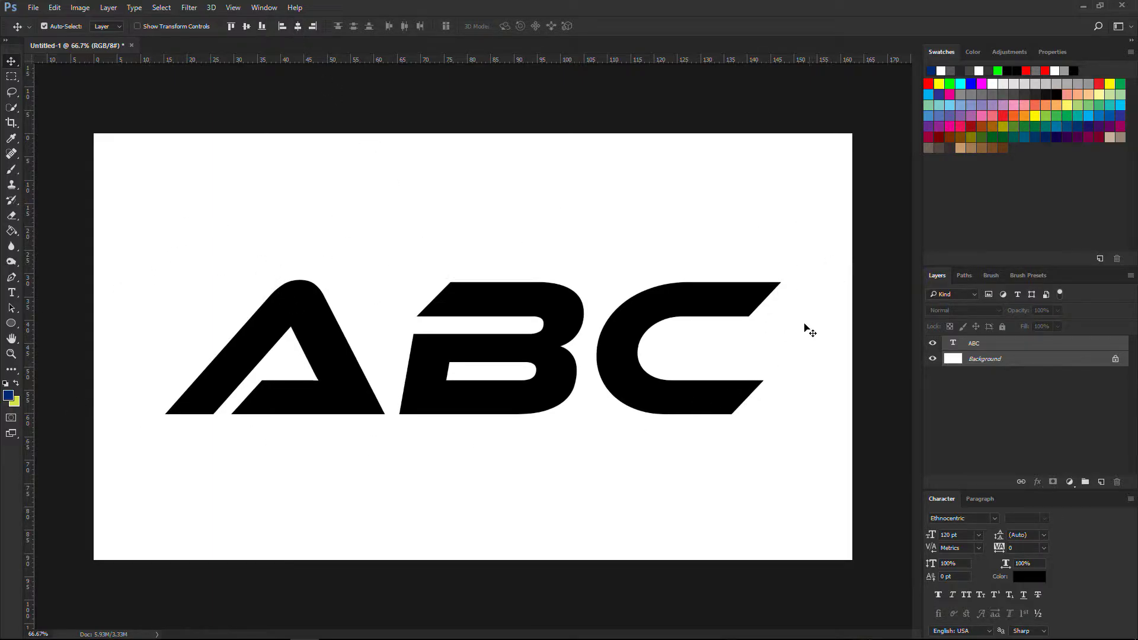
click(1003, 347)
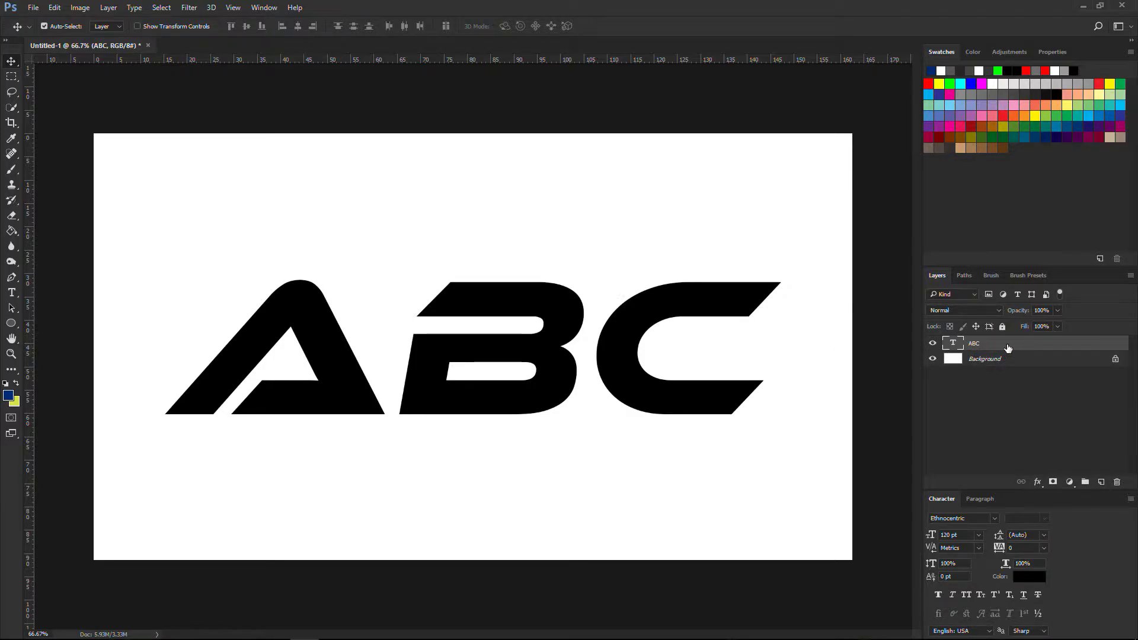
Convert the ABC layer with 3D > New 3D Extrusion from Selected Layer and accept the 3D workspace
right_click(1036, 343)
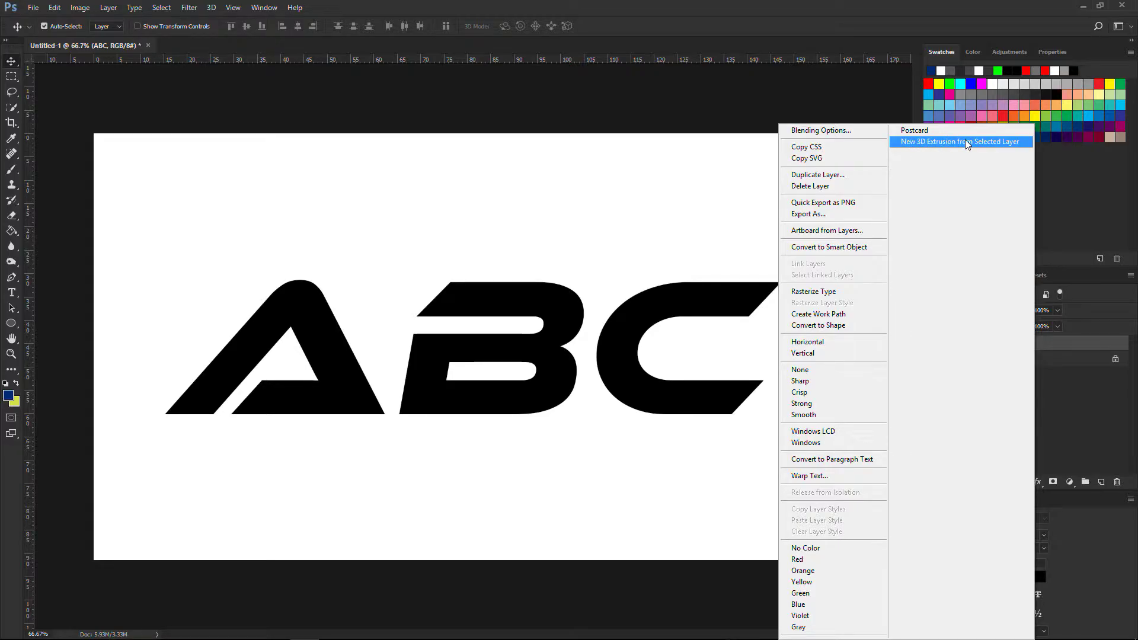
click(1067, 347)
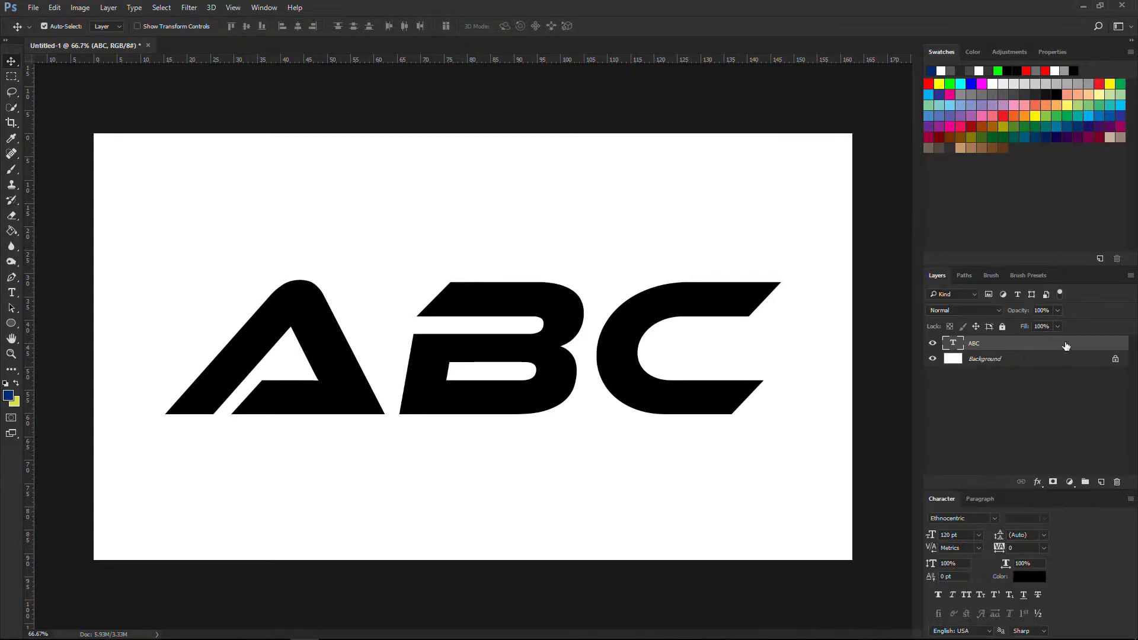
click(211, 8)
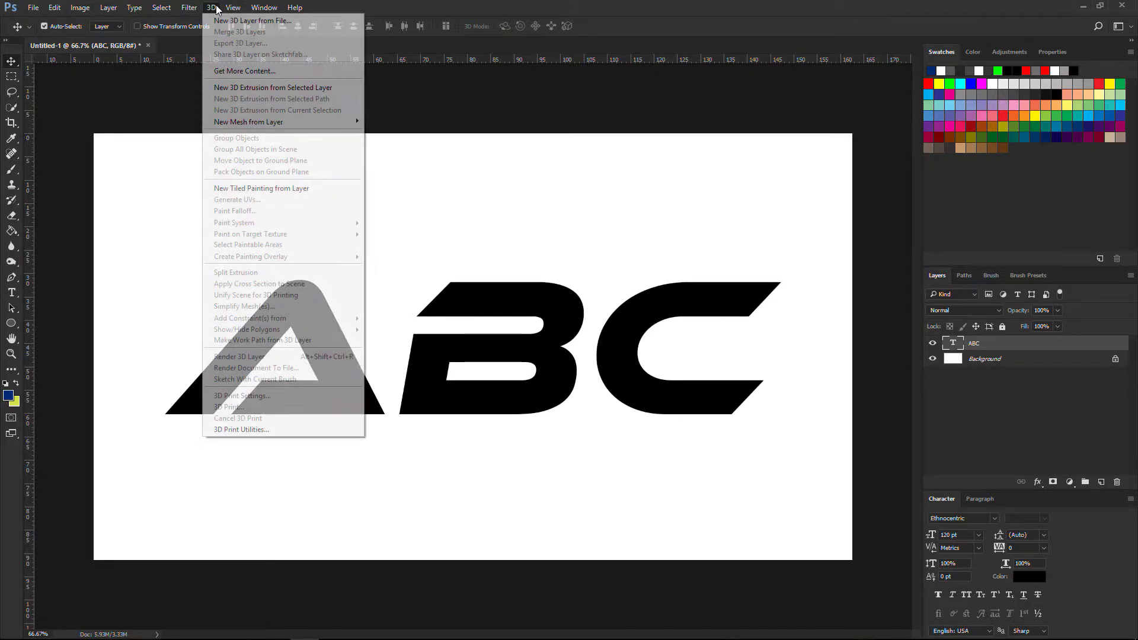
click(247, 89)
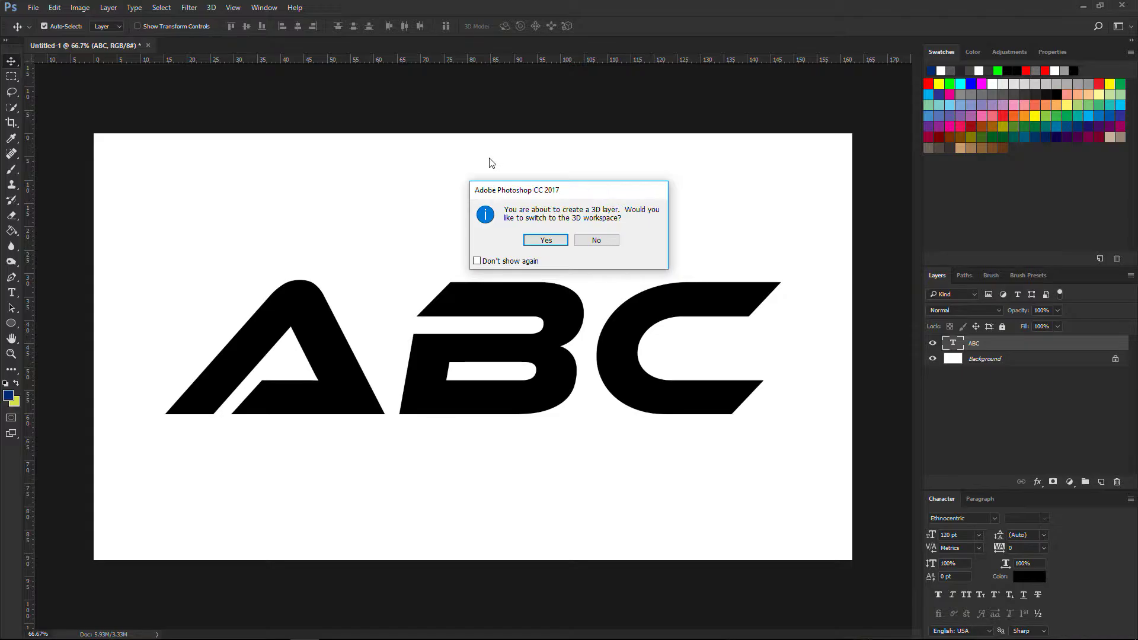
click(533, 240)
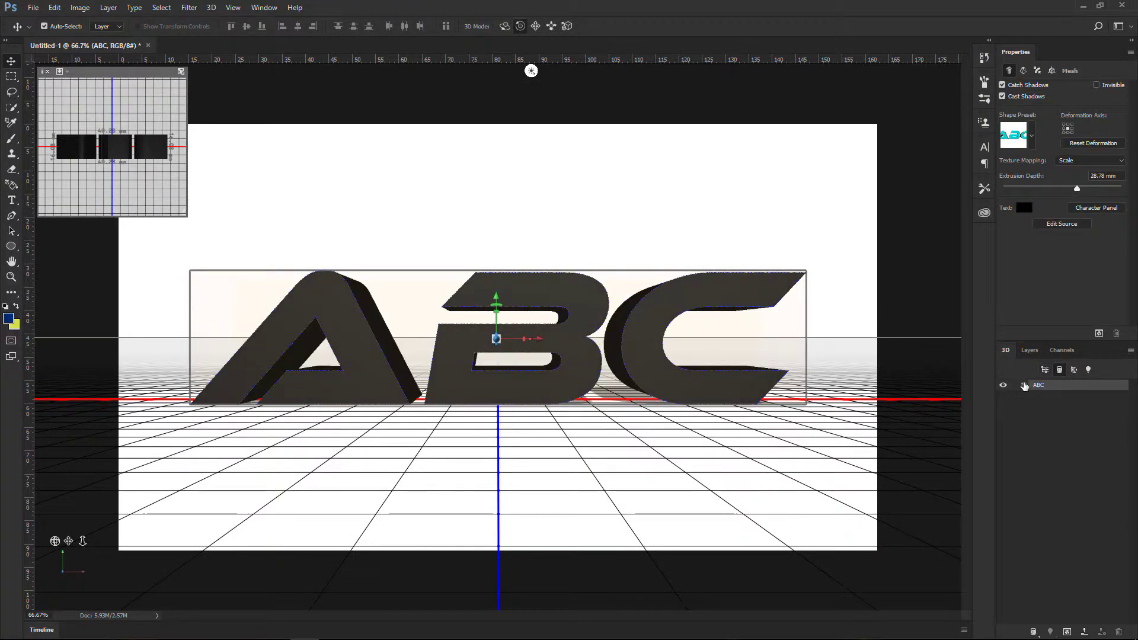
Show the whole 3D scene, select Infinite Light 1, and open its Light Color picker
click(1026, 354)
click(1007, 351)
click(1046, 370)
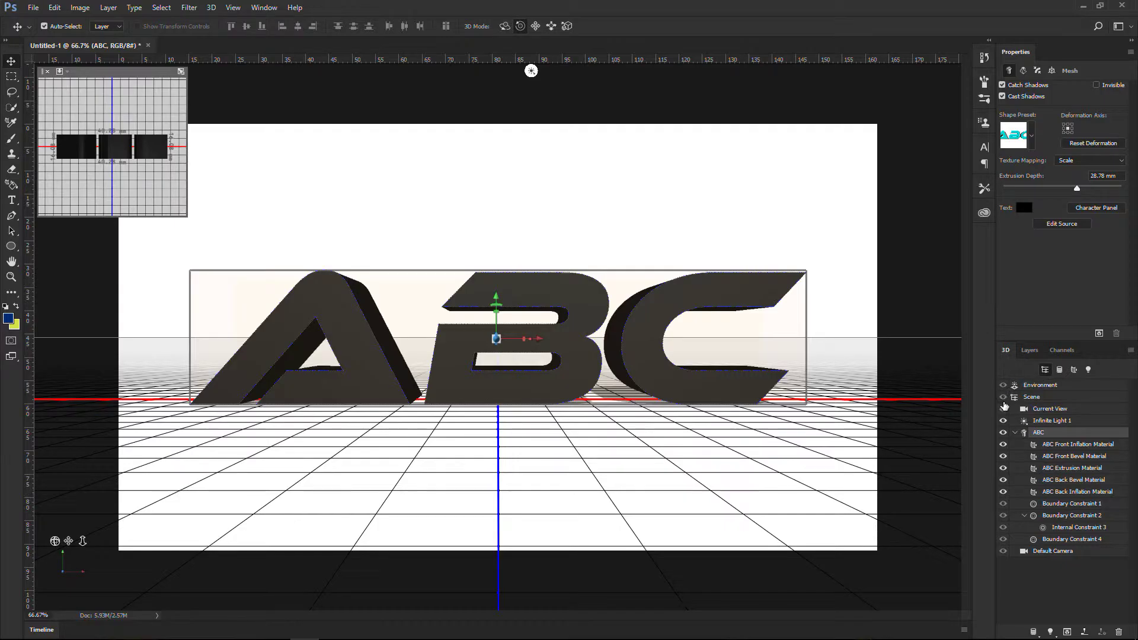
click(1035, 421)
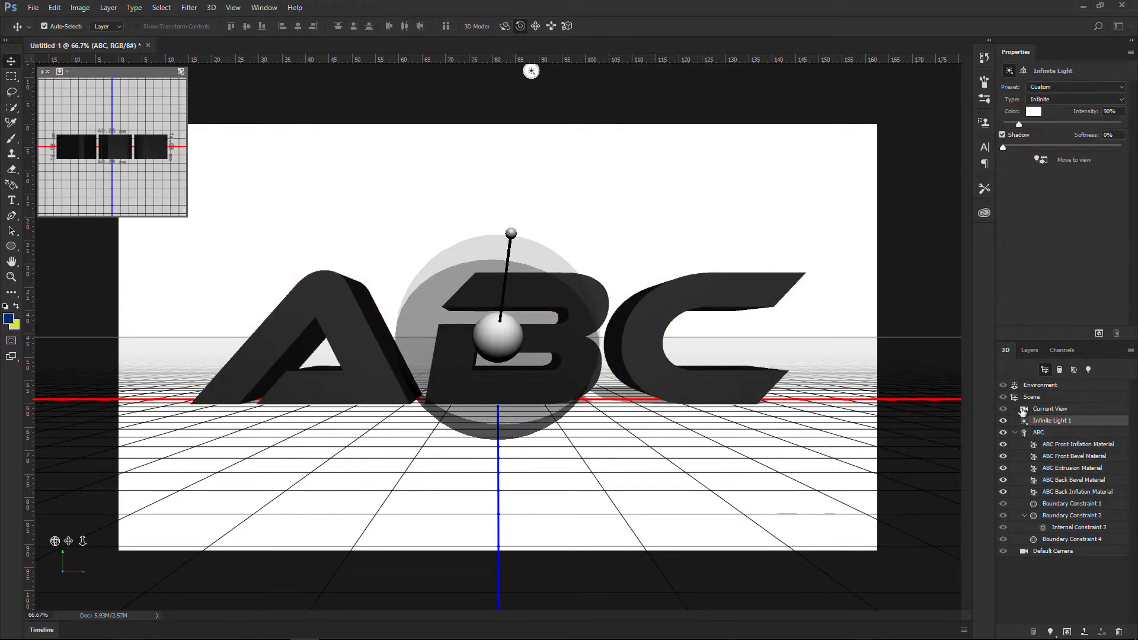
click(1033, 112)
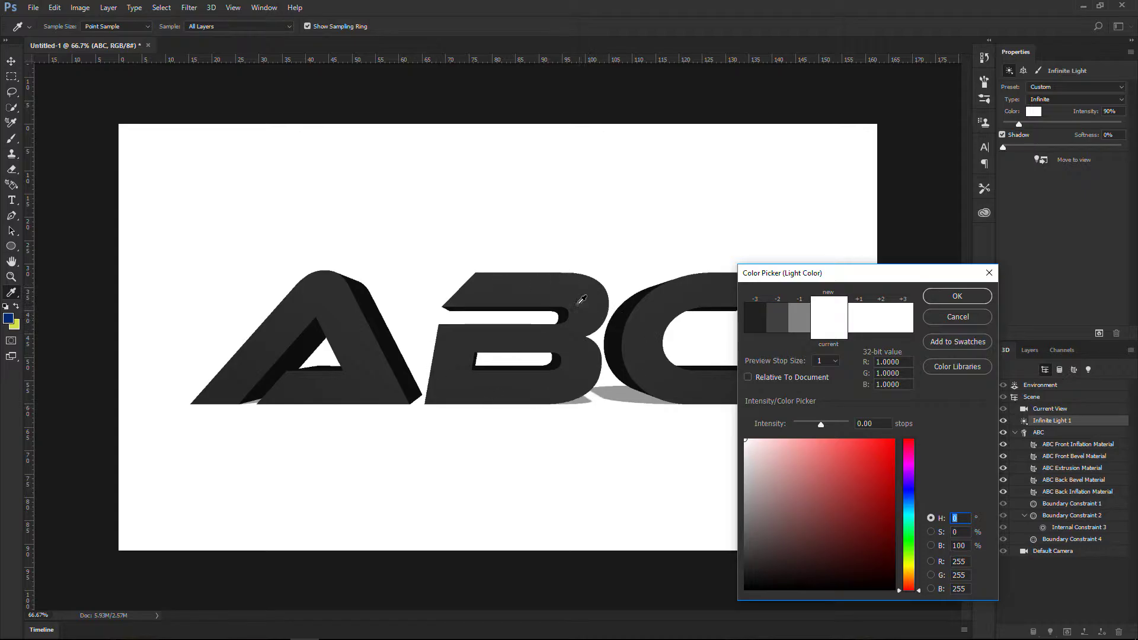
Set Infinite Light 1's colour to green (hue 158, RGB 0, 255, 162) at 0 stops intensity
click(912, 521)
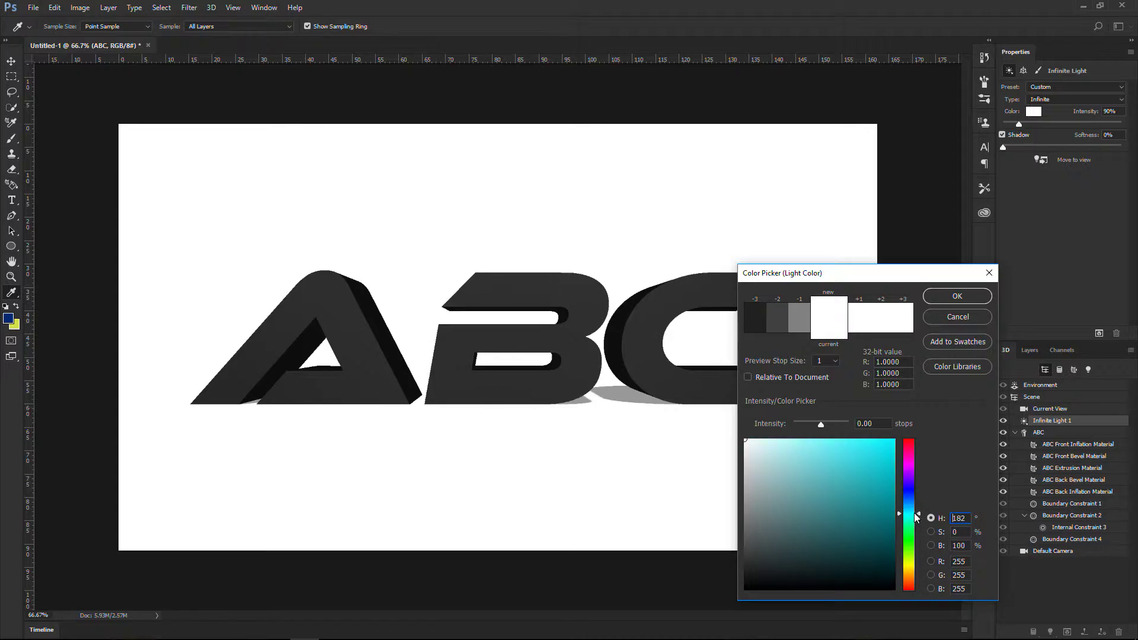
drag(880, 474, 904, 417)
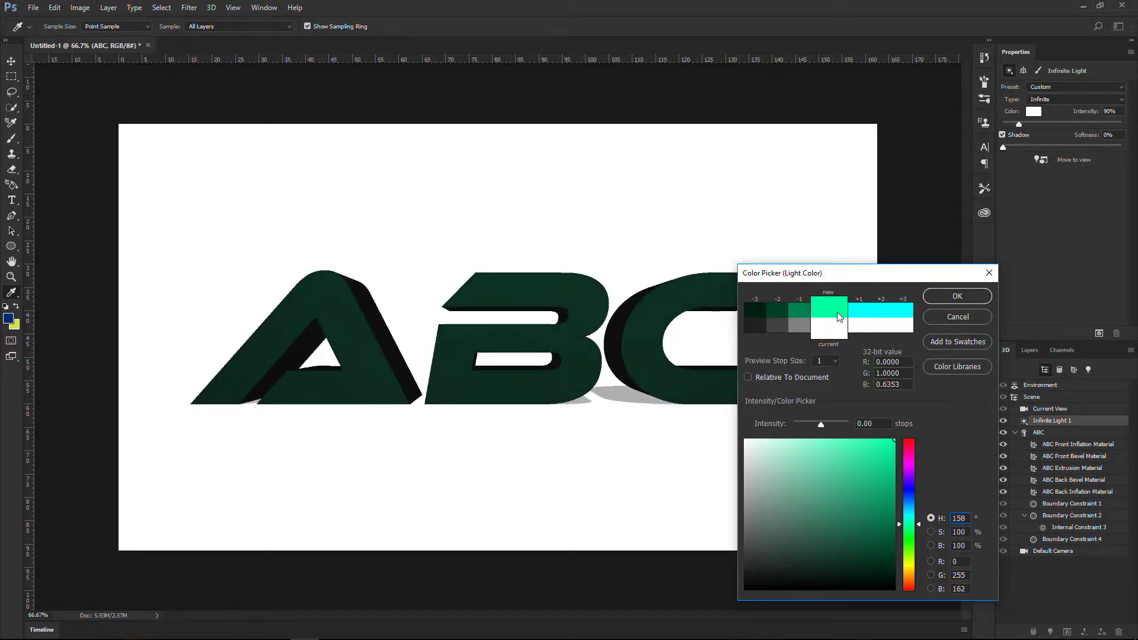
double_click(855, 314)
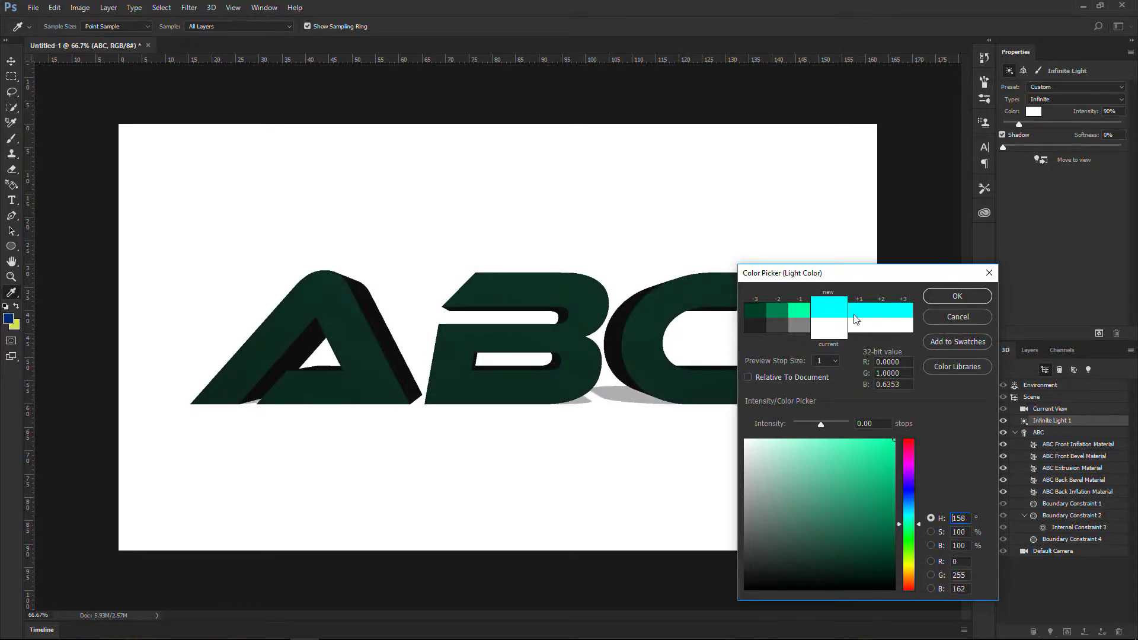
click(799, 308)
click(798, 308)
click(798, 308)
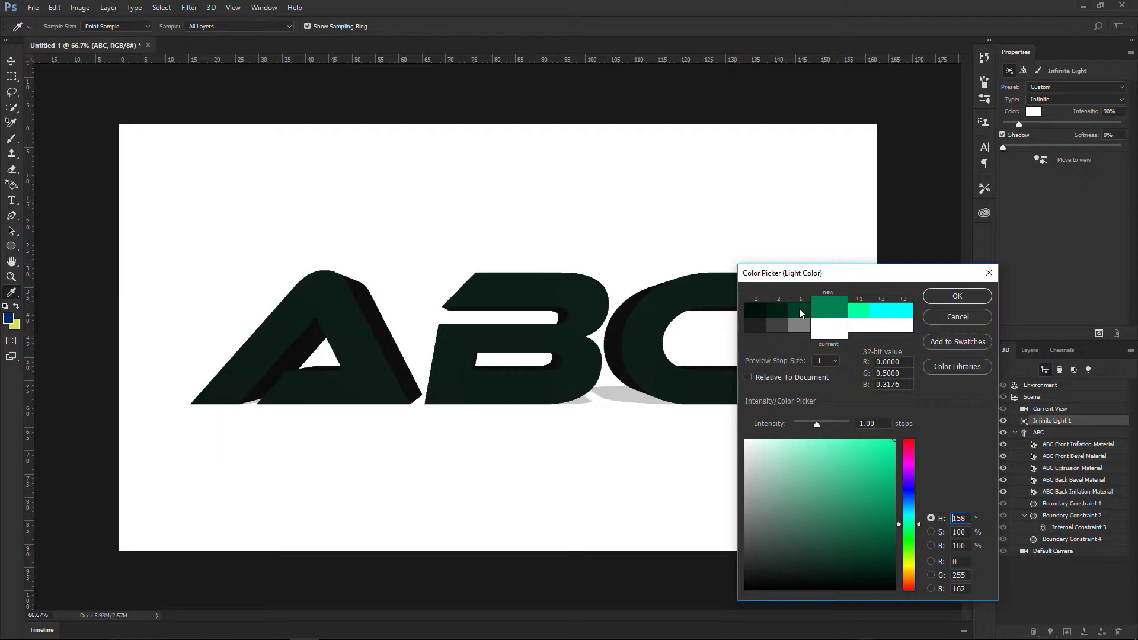
click(856, 308)
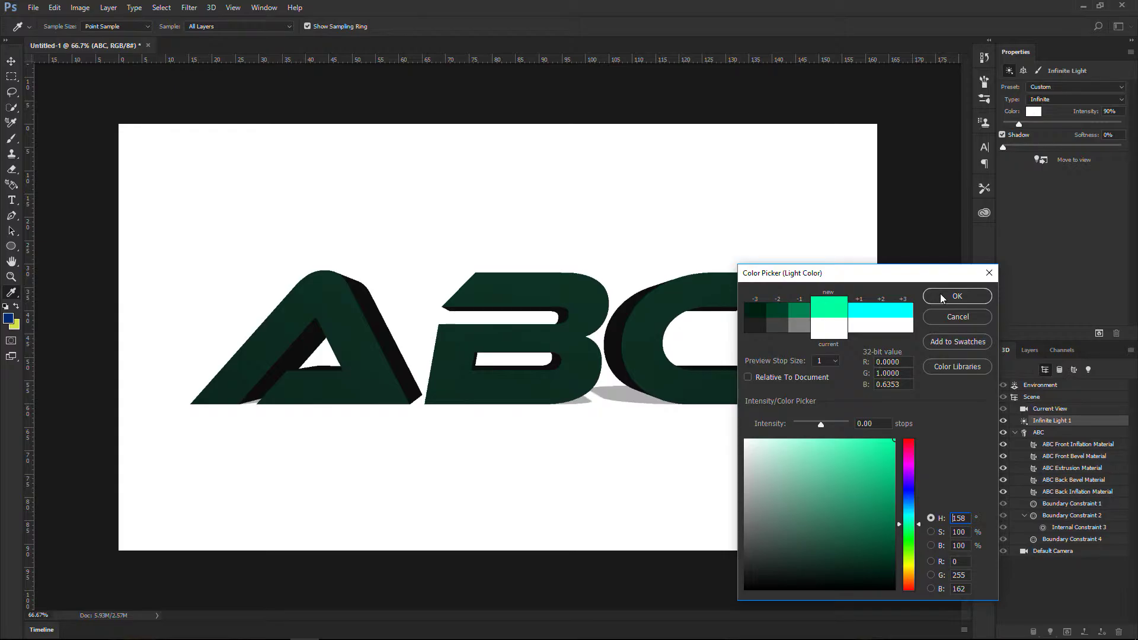
click(956, 296)
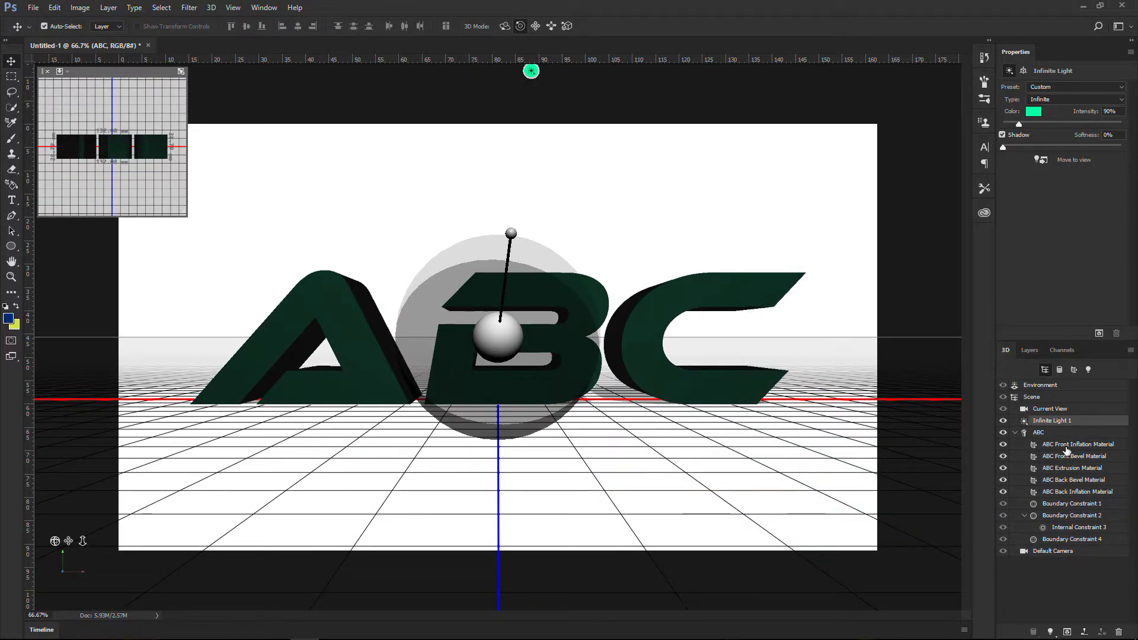
Apply the checker material preset to the ABC Extrusion Material, giving the letter sides stripes
click(1058, 469)
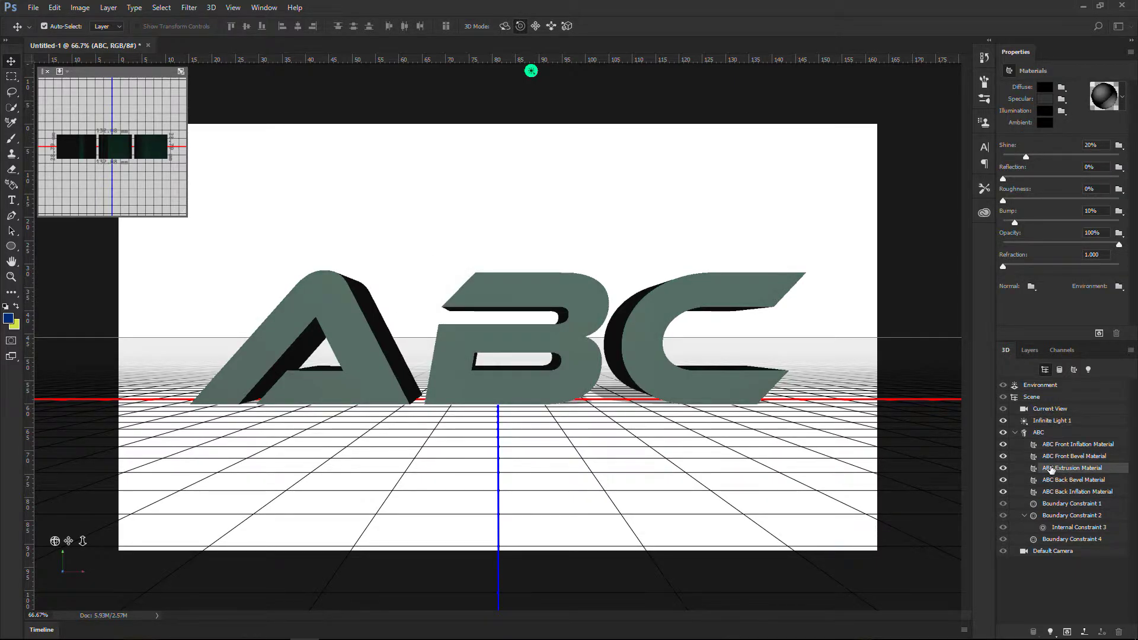
click(1122, 95)
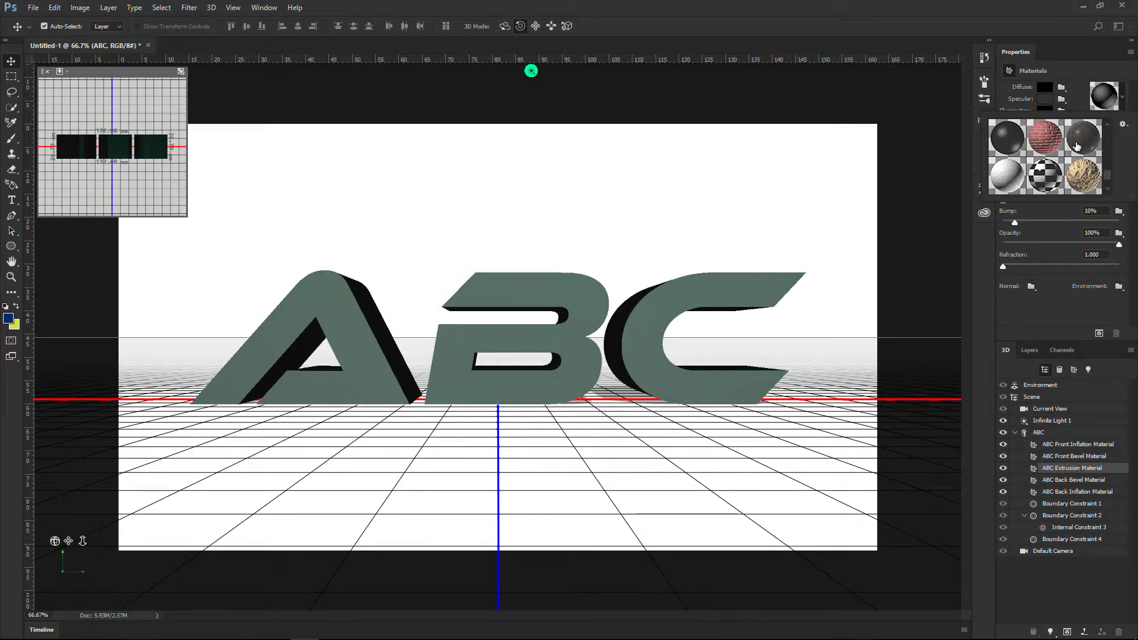
scroll(1041, 171, down, 2)
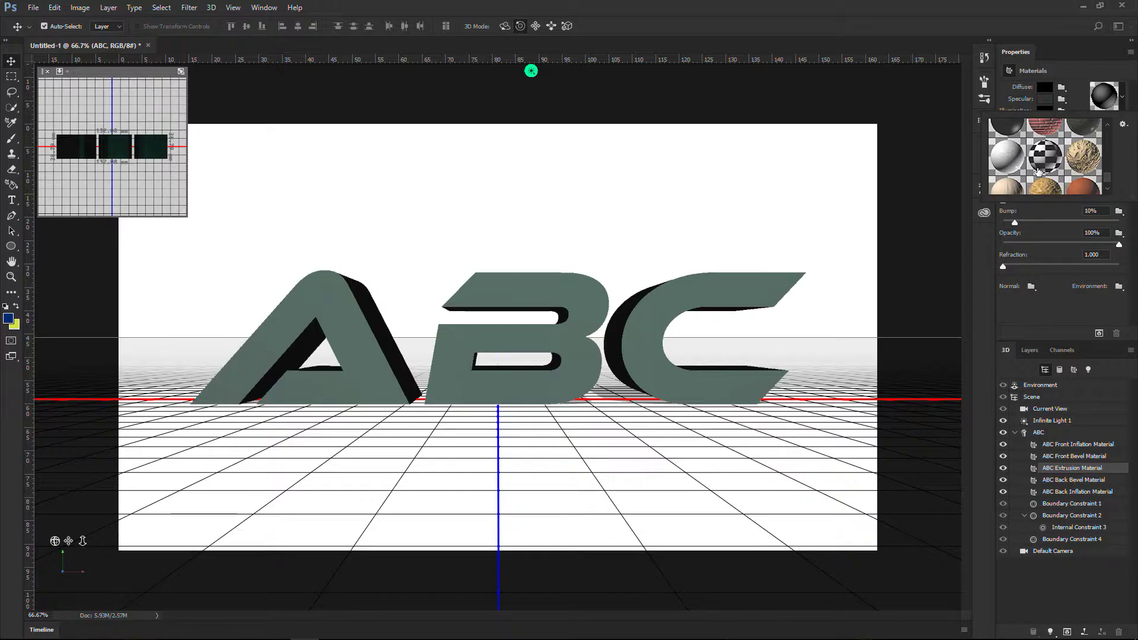
scroll(1038, 168, up, 1)
click(1042, 161)
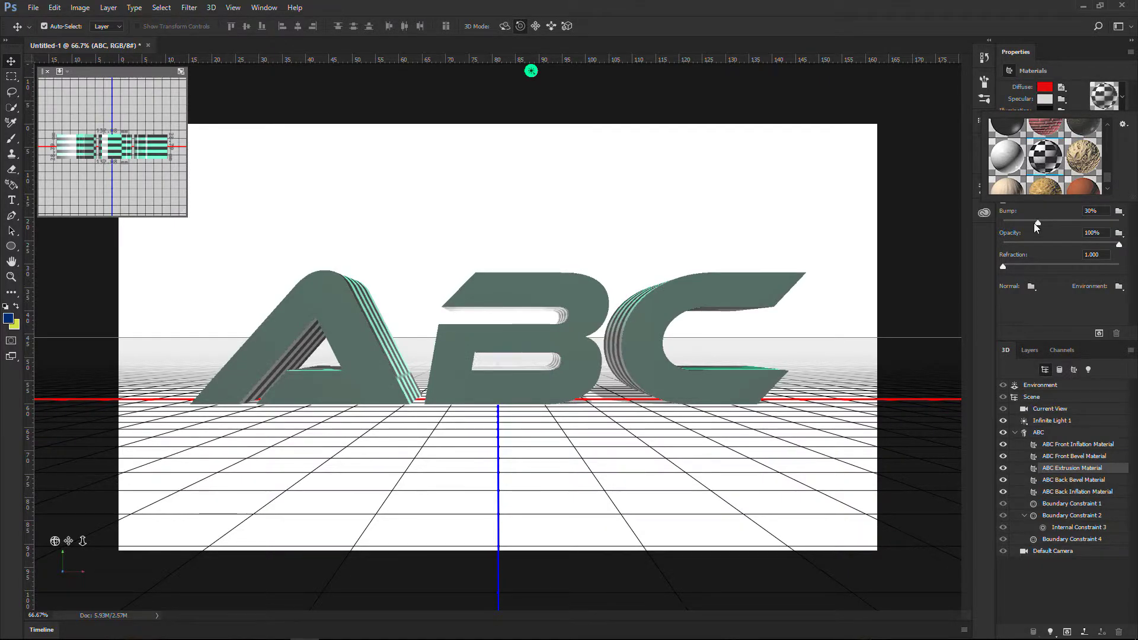
click(1015, 311)
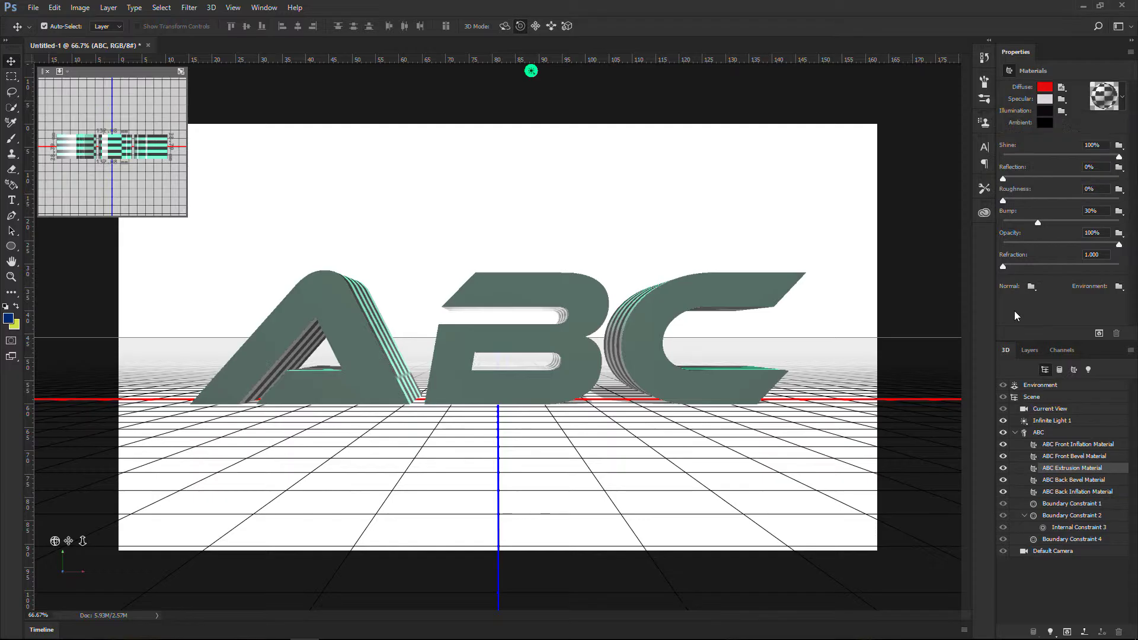
click(1061, 371)
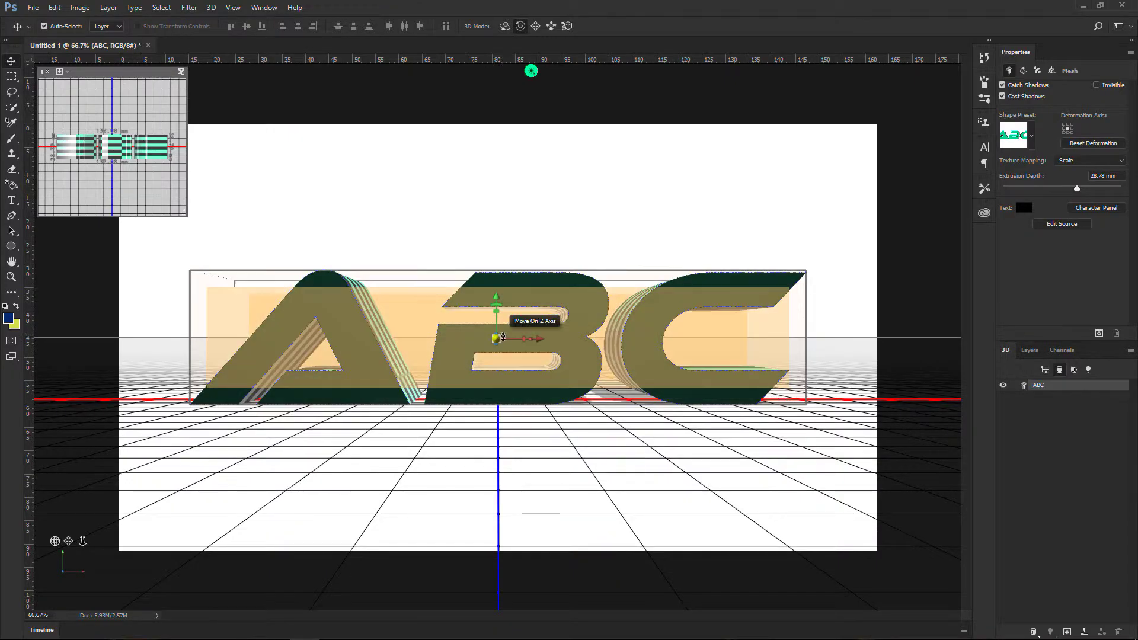
Move the ABC mesh forward along Z so it looks larger, then tilt it slightly
drag(497, 338, 474, 378)
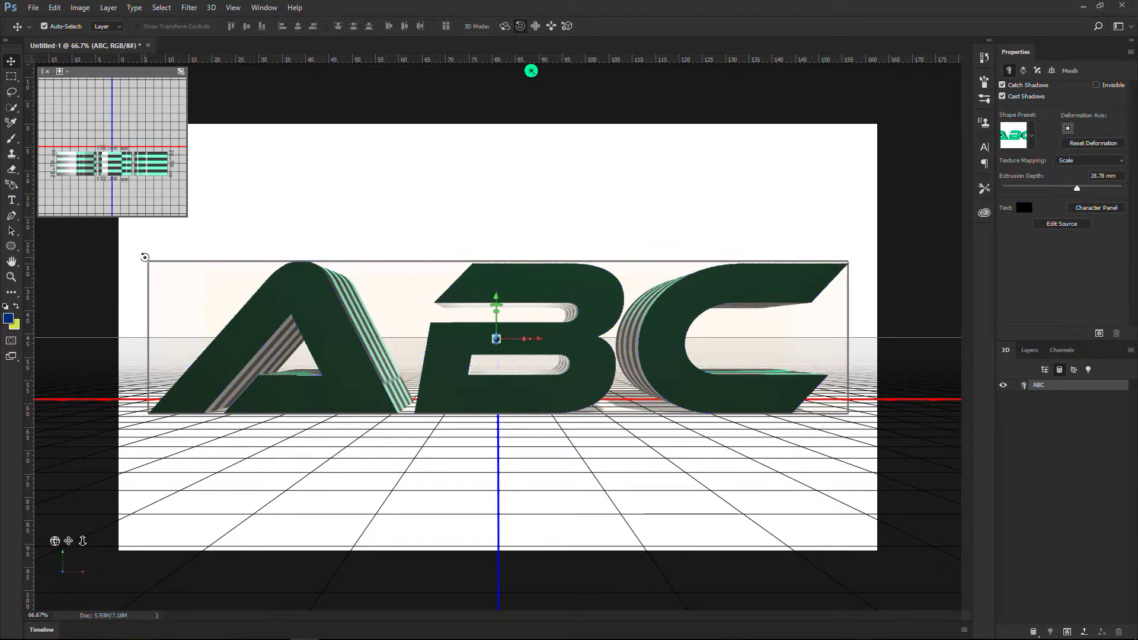
drag(144, 259, 139, 299)
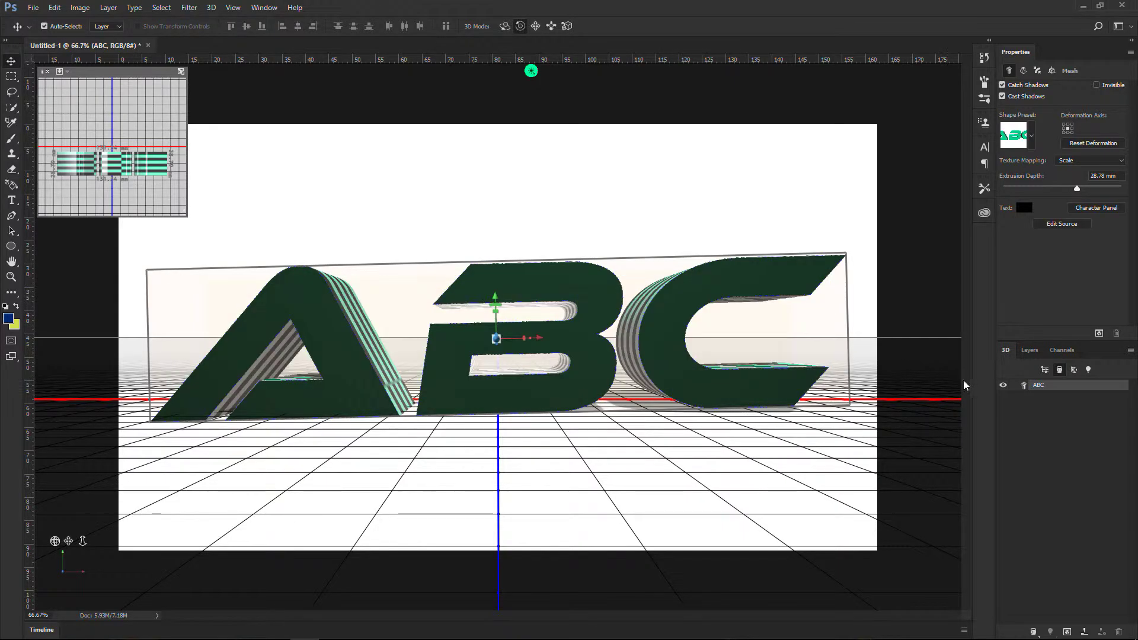
Filter the 3D panel to Lights and drag Infinite Light 1 to shine head-on at the letters
click(1075, 370)
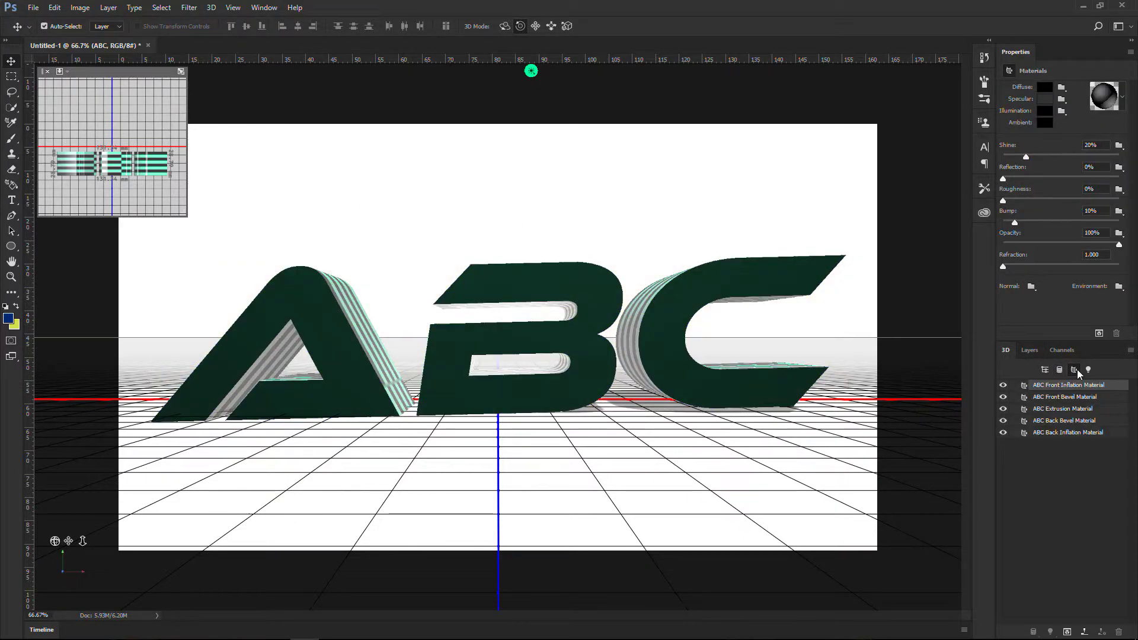
click(1088, 370)
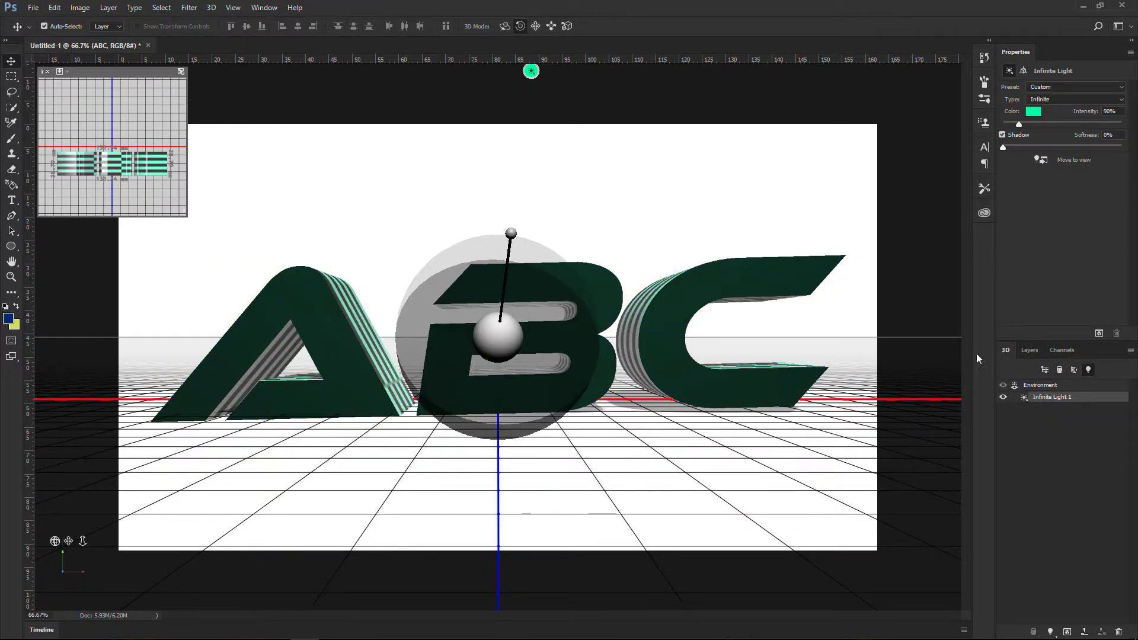
drag(511, 233, 498, 324)
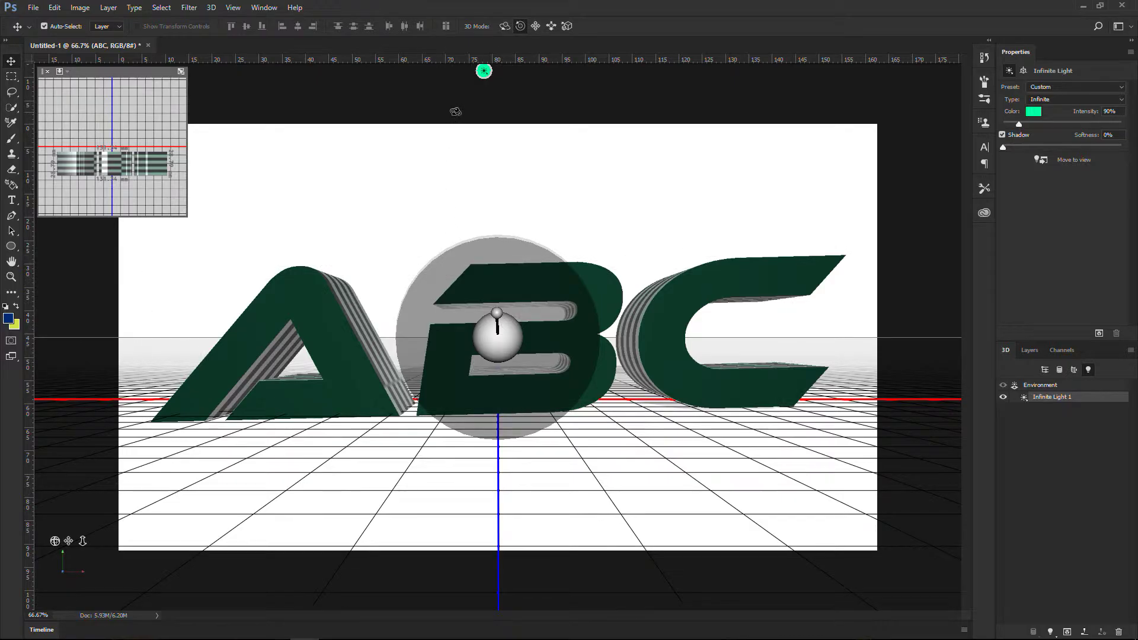
click(1032, 354)
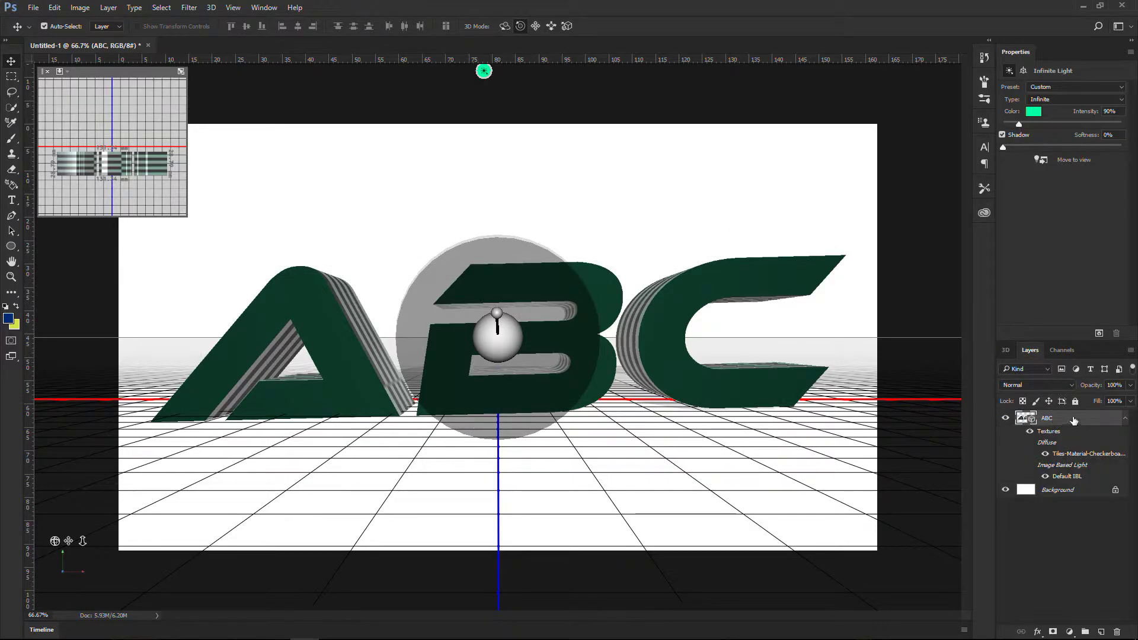
Apply Rasterize 3D to the ABC layer from its right-click menu
right_click(1055, 422)
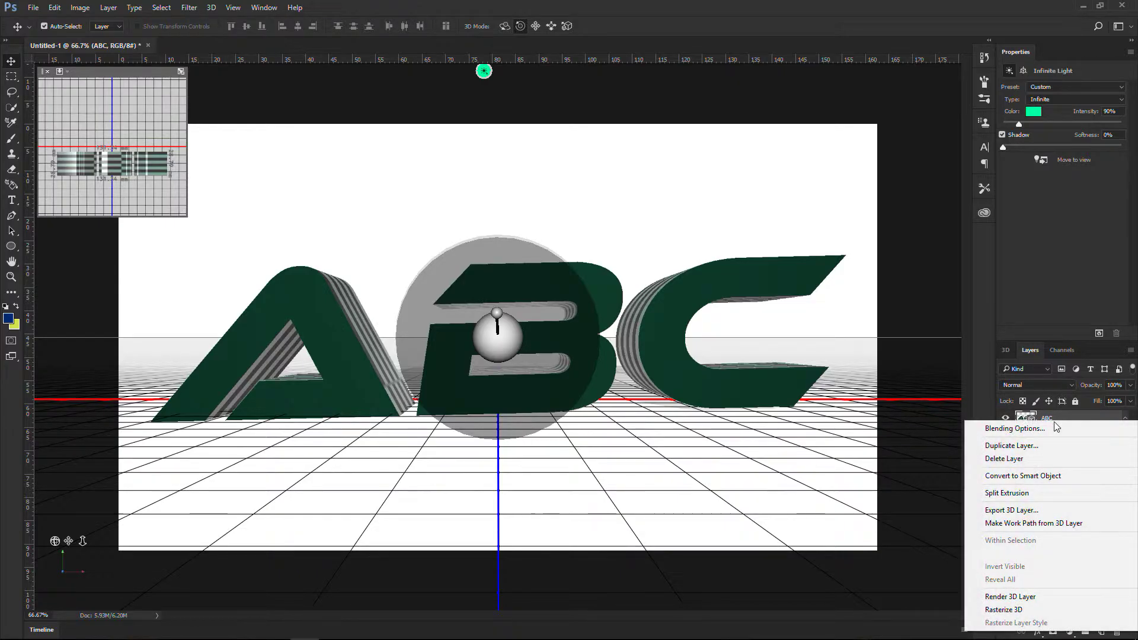
click(1016, 611)
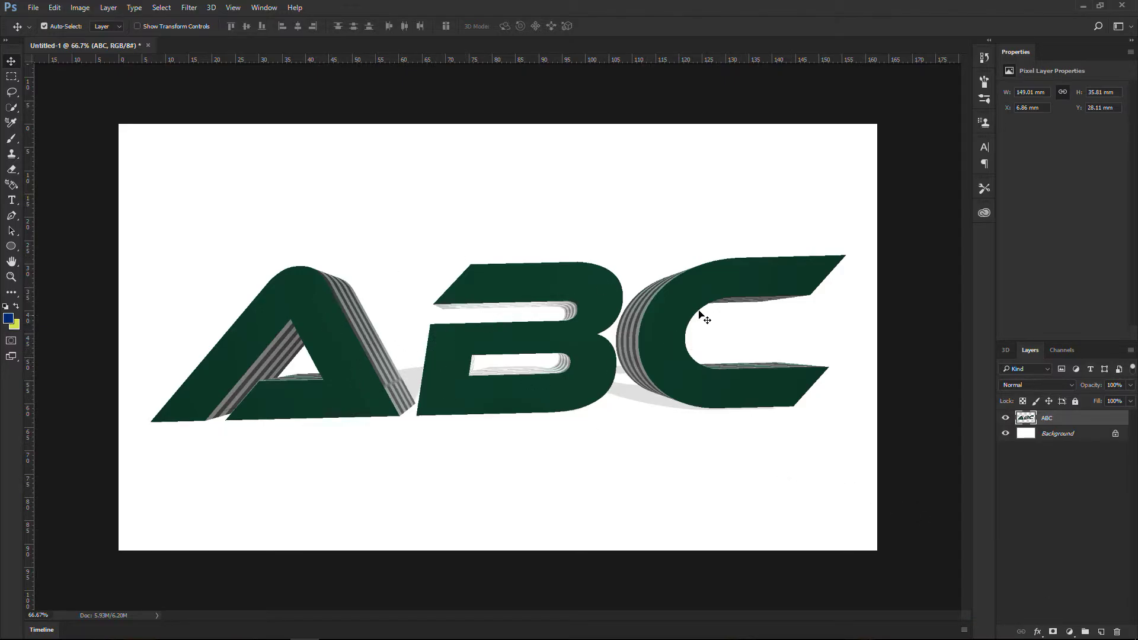
click(52, 8)
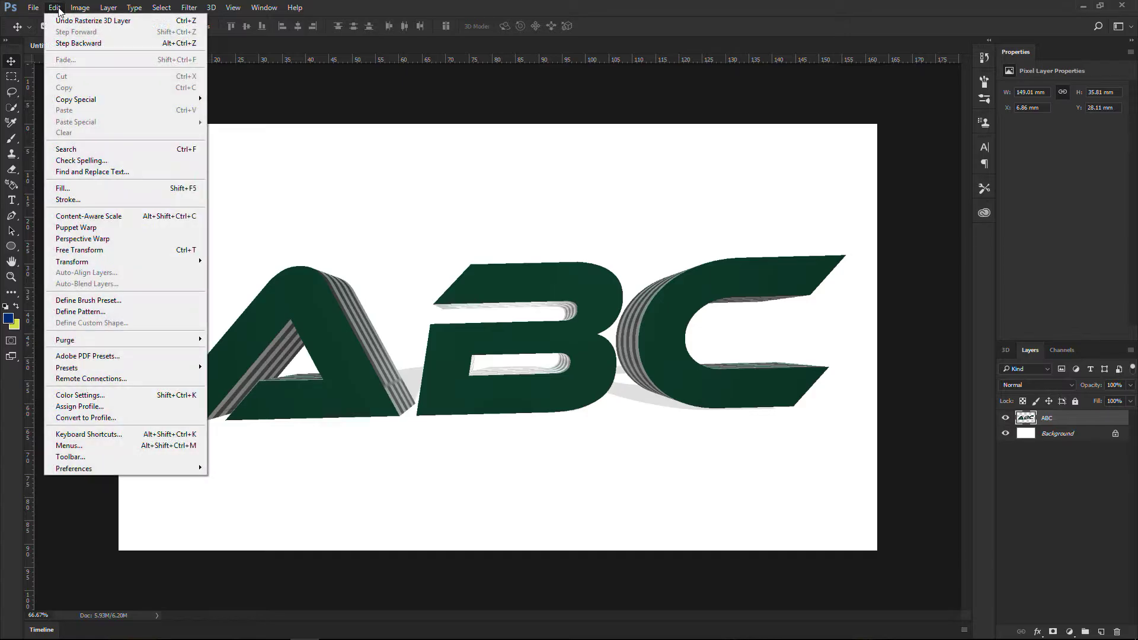
click(63, 24)
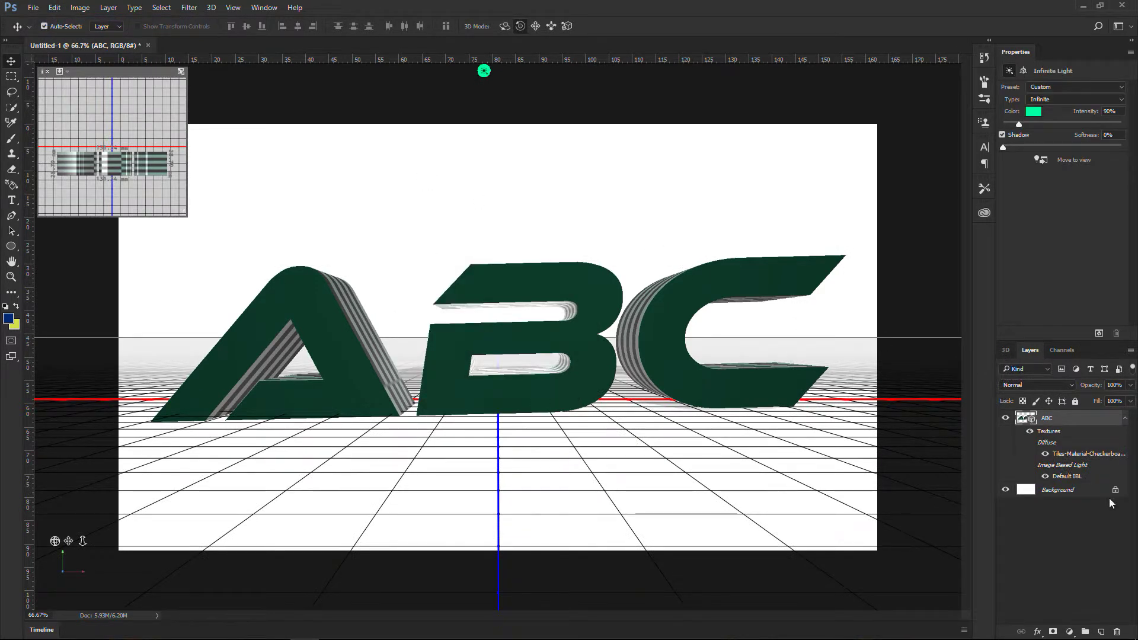
click(1006, 350)
click(1058, 480)
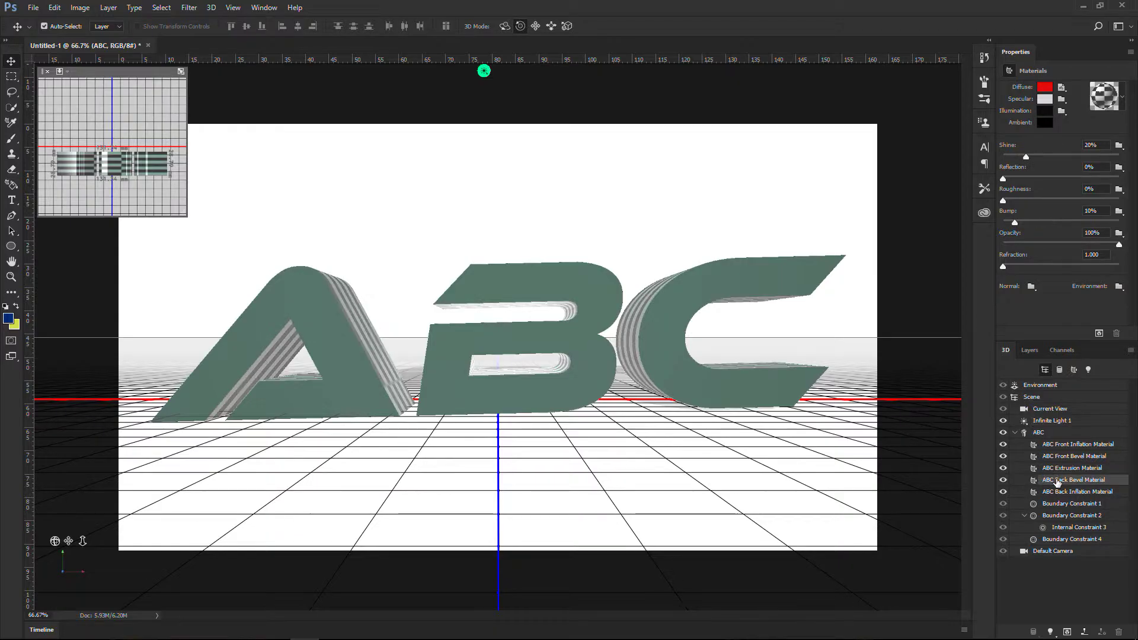
click(1060, 493)
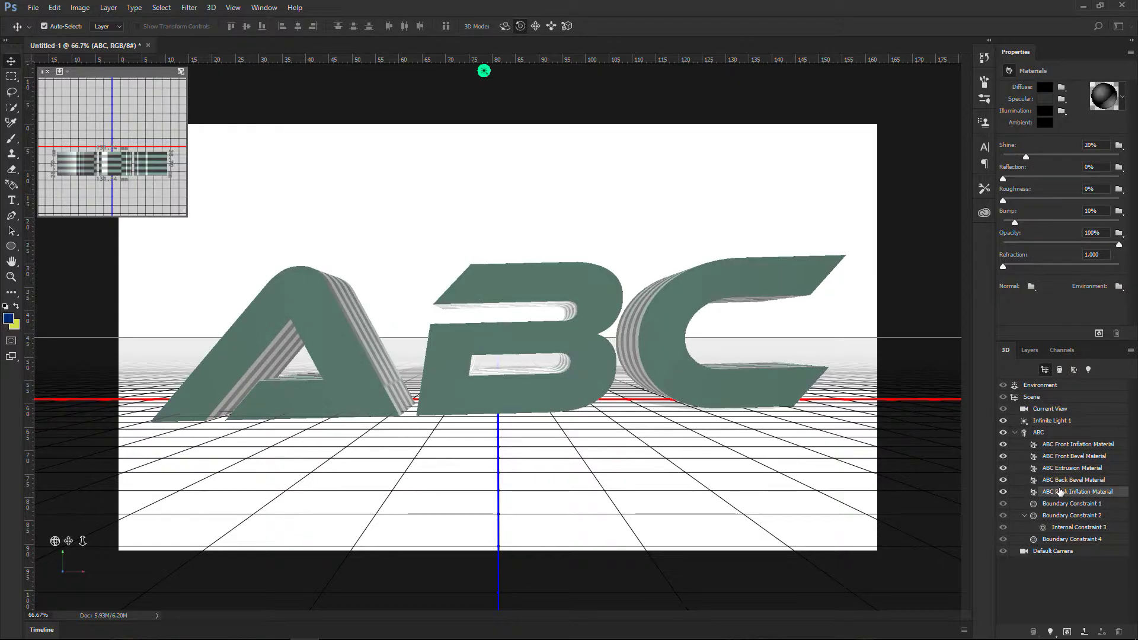
click(1053, 480)
click(1051, 443)
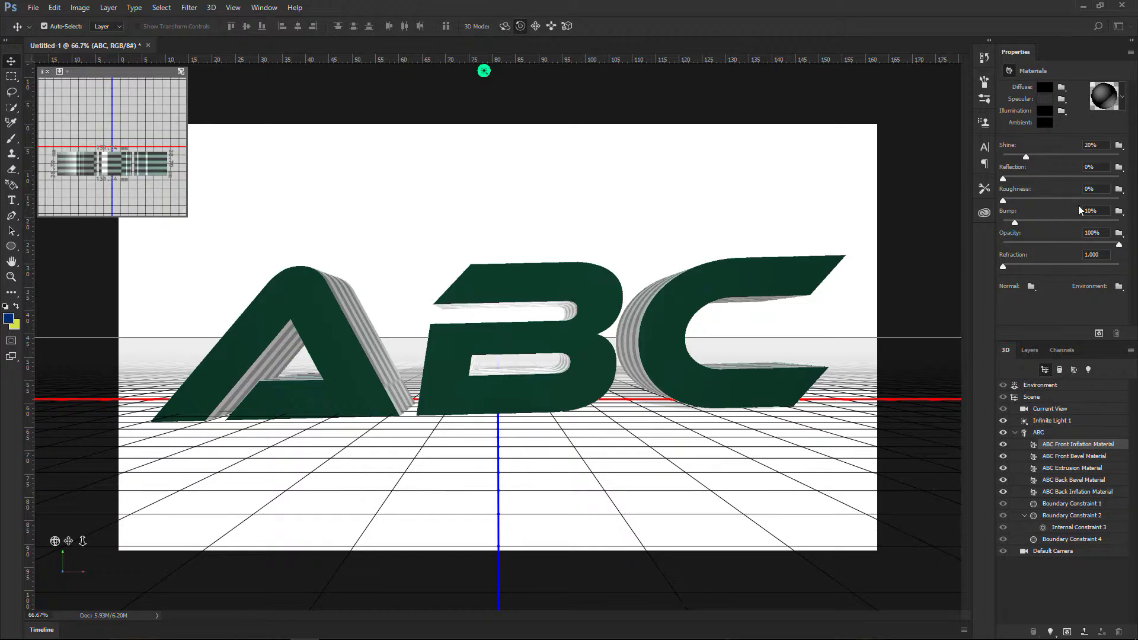
click(1031, 350)
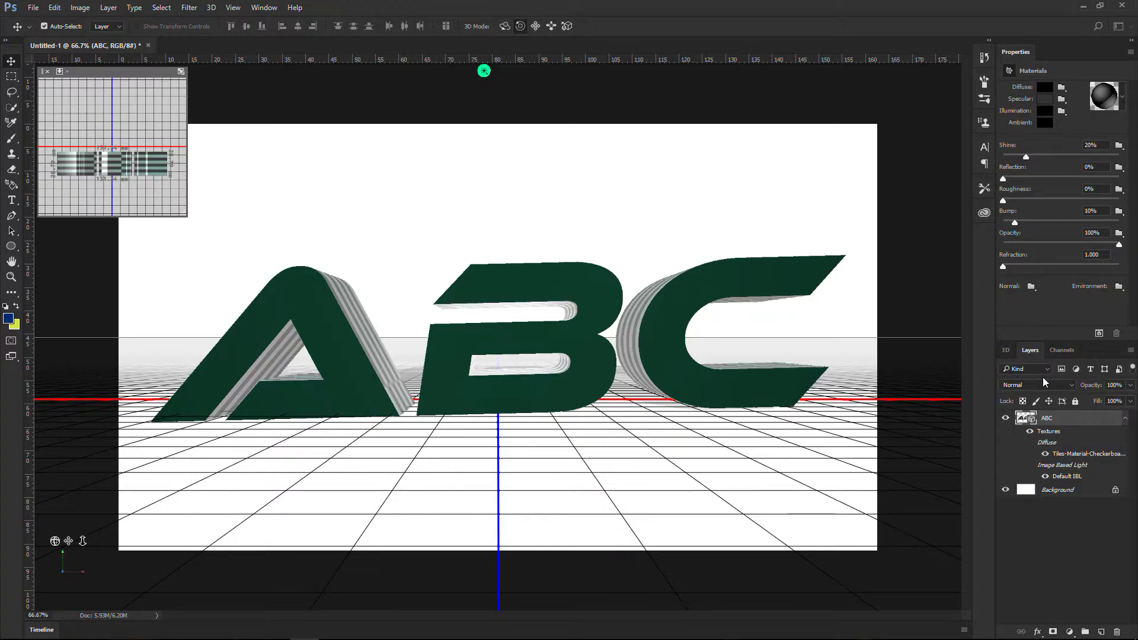
right_click(1048, 418)
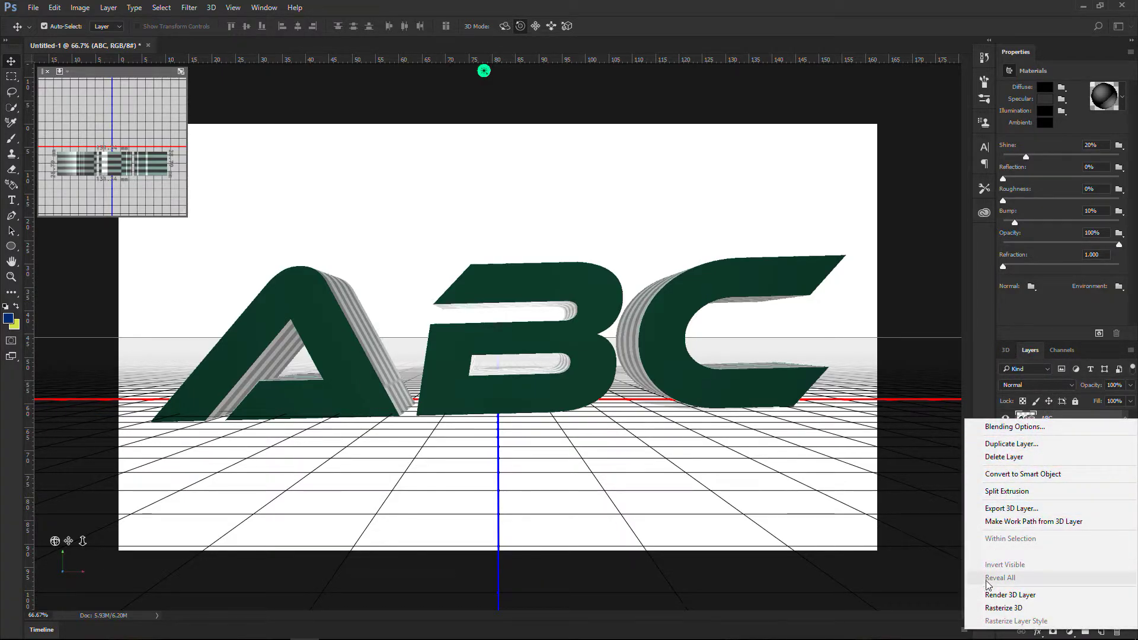
click(1003, 608)
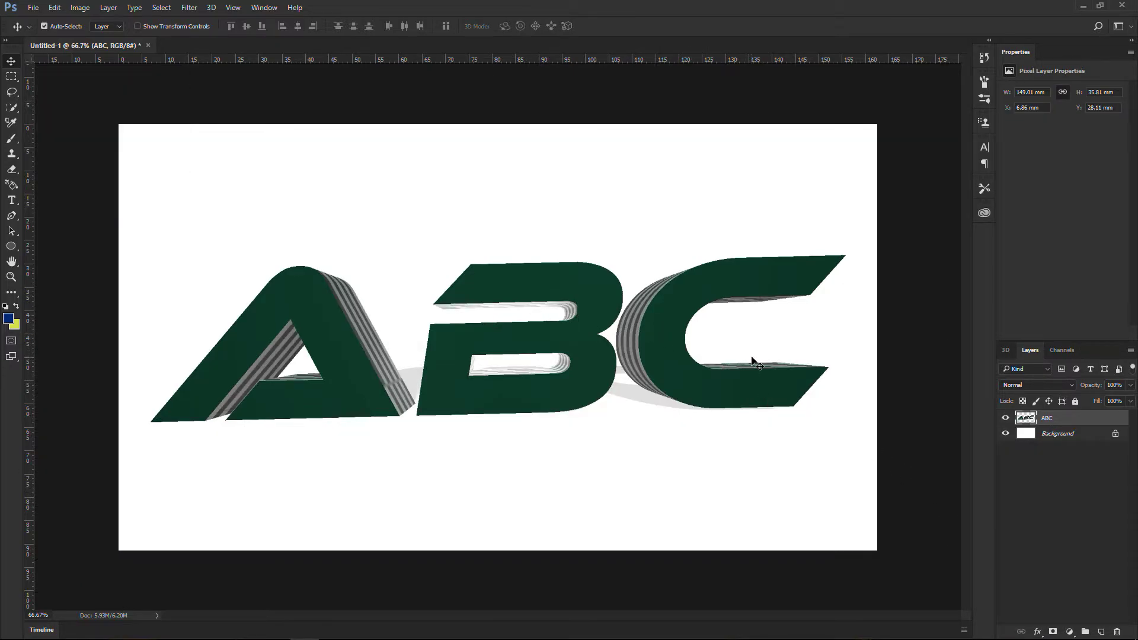
right_click(1046, 419)
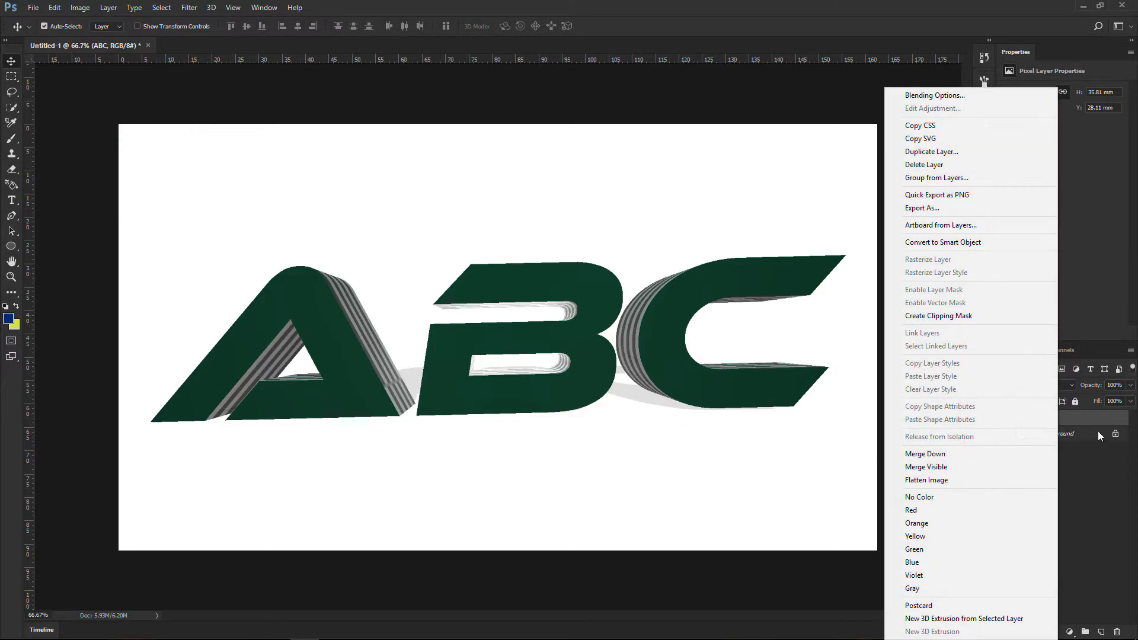
Give the ABC layer a drop shadow with 16 px distance, then add a new empty layer above it
click(928, 96)
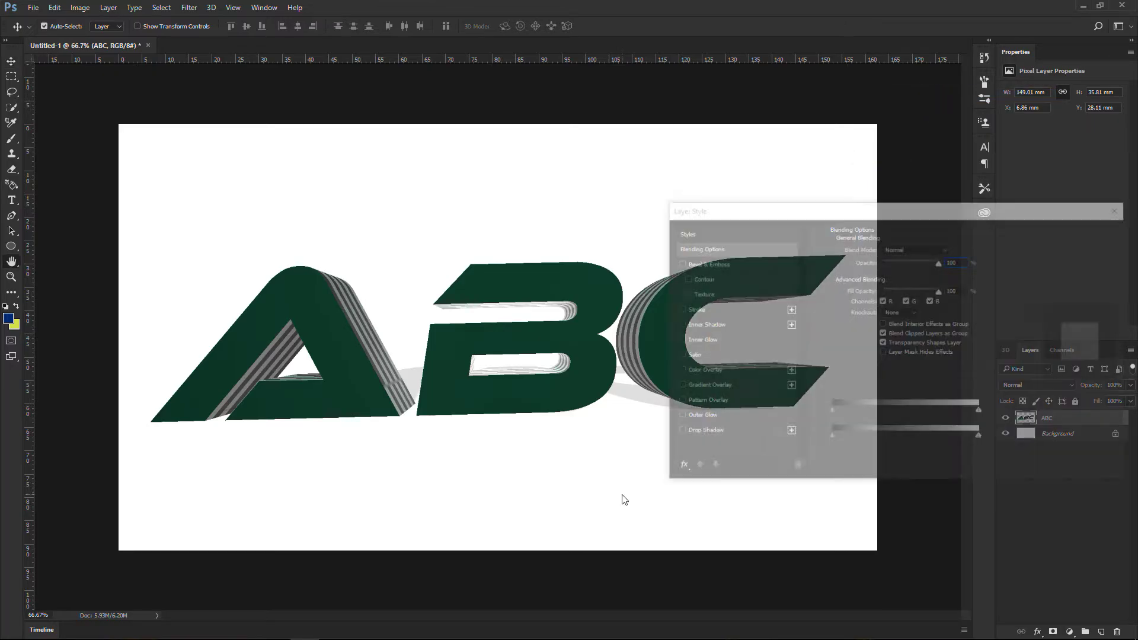
click(689, 432)
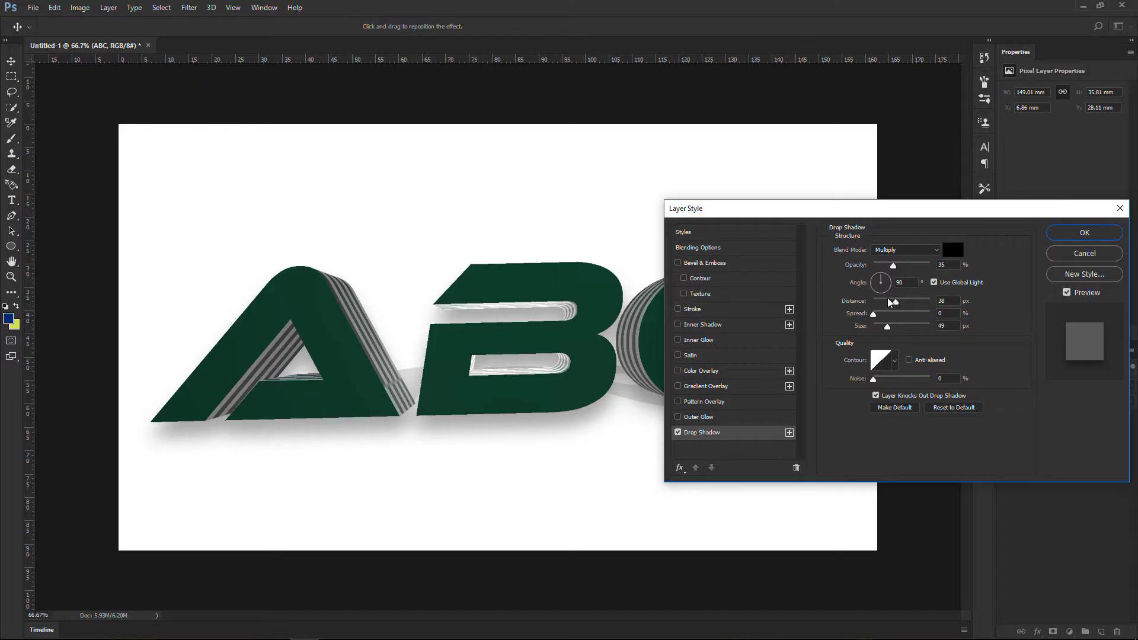
drag(897, 306, 884, 305)
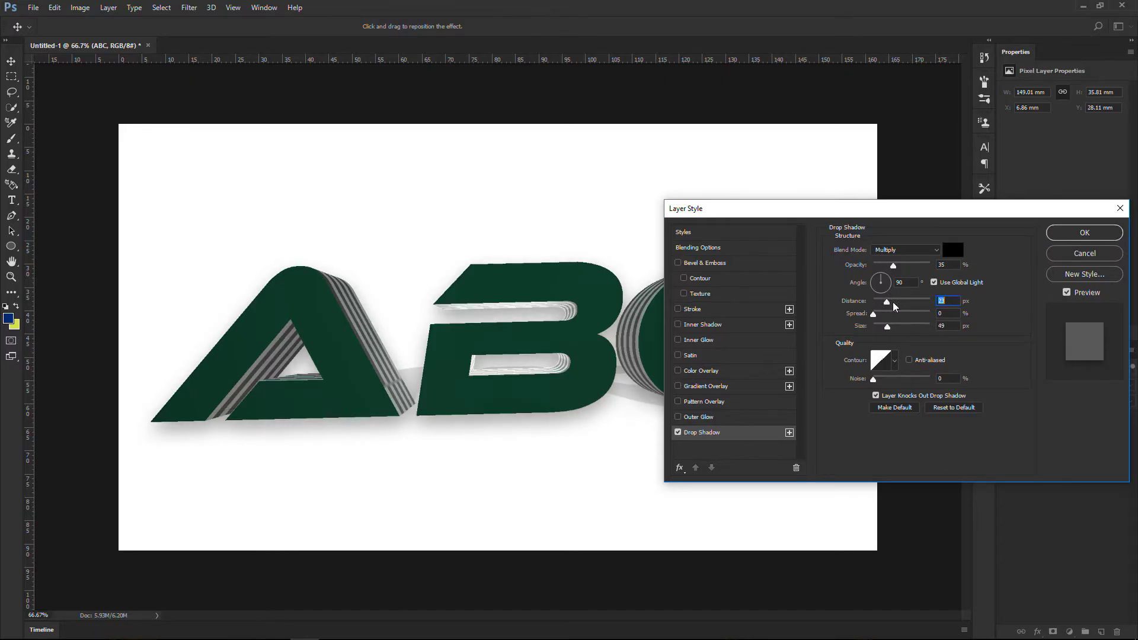
click(1094, 232)
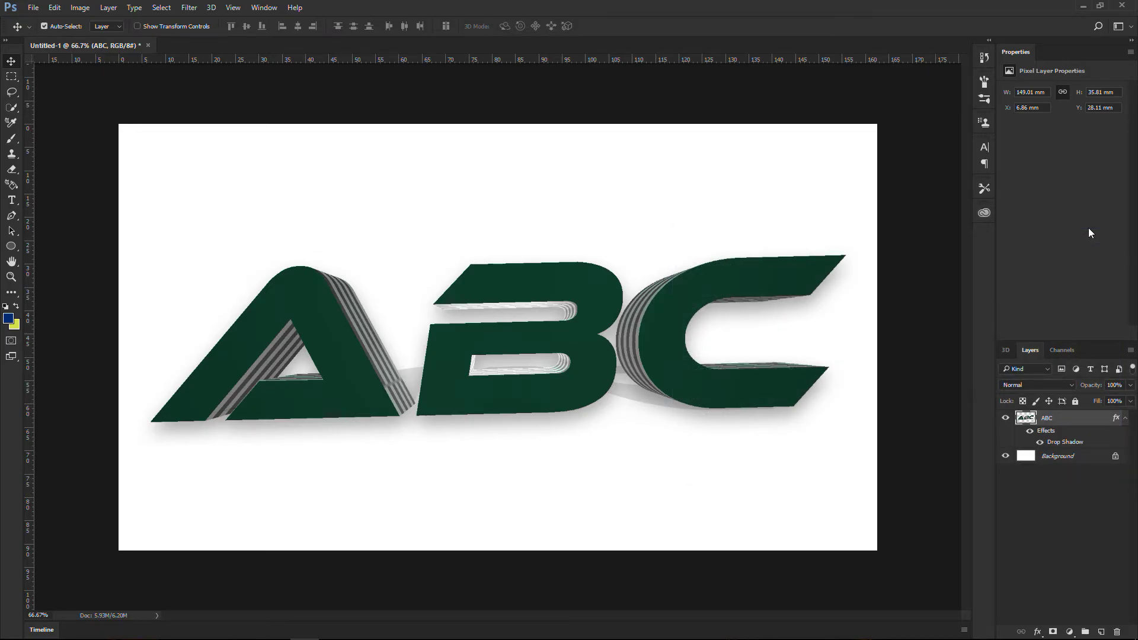
key(ctrl+shift+alt+n)
key(e)
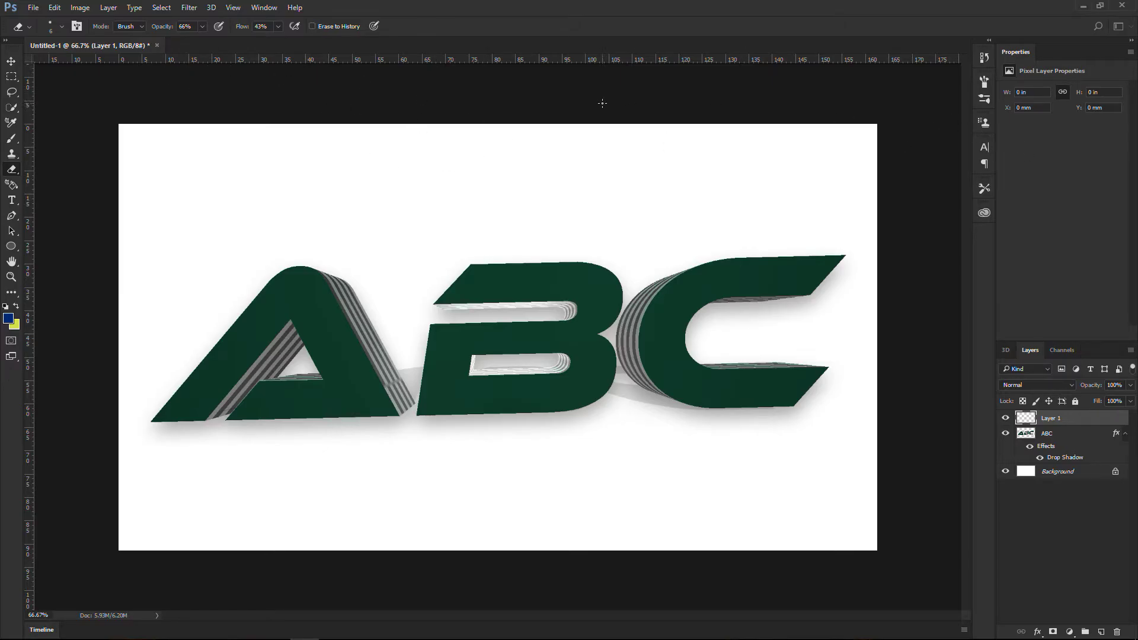
Select the Gradient Tool and pick the Lime Green white-to-green gradient preset
click(11, 61)
click(1098, 27)
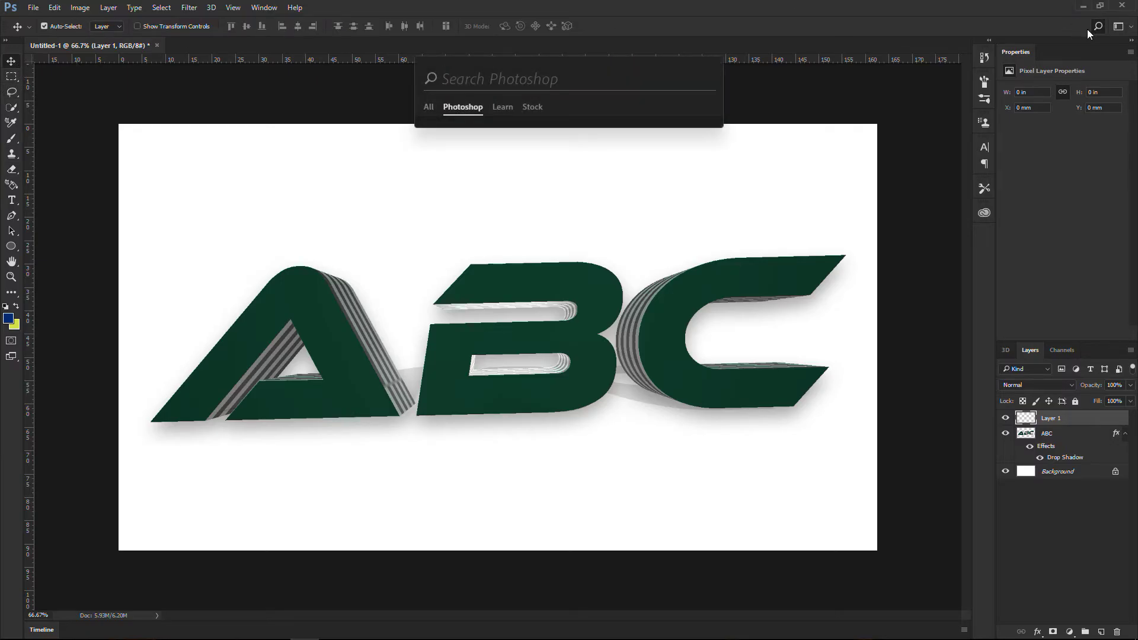
text(gra)
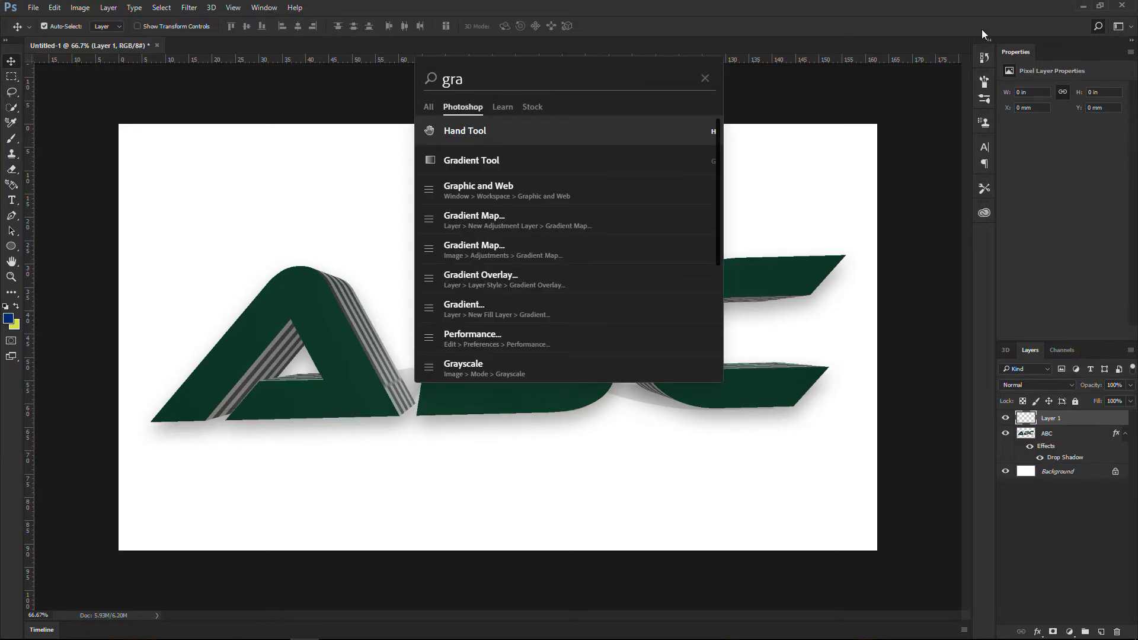
click(486, 161)
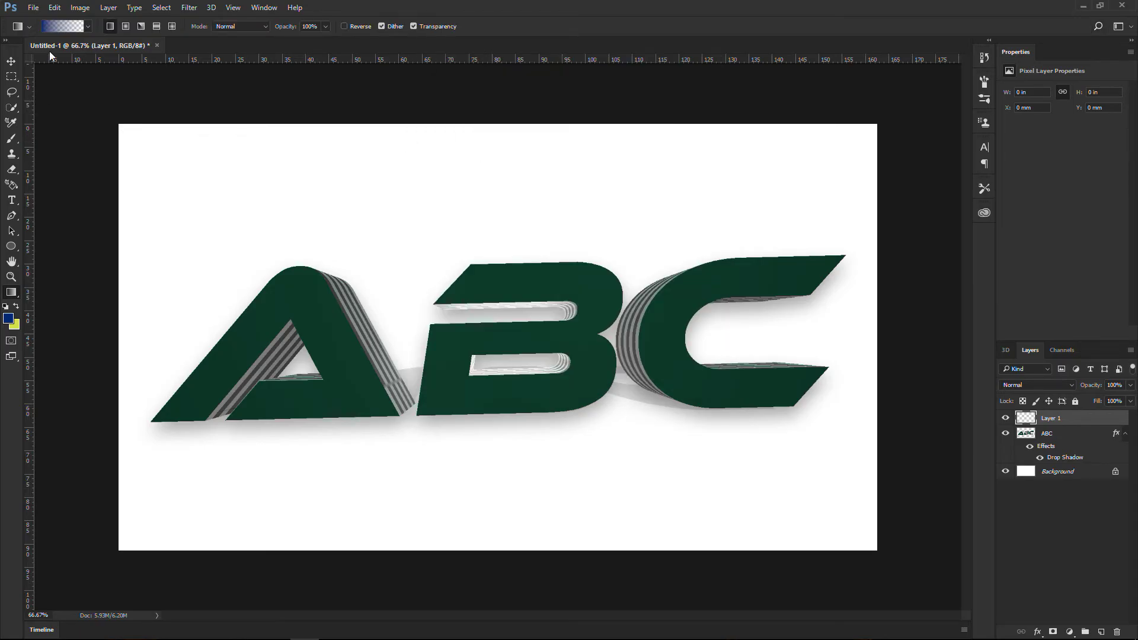
click(58, 29)
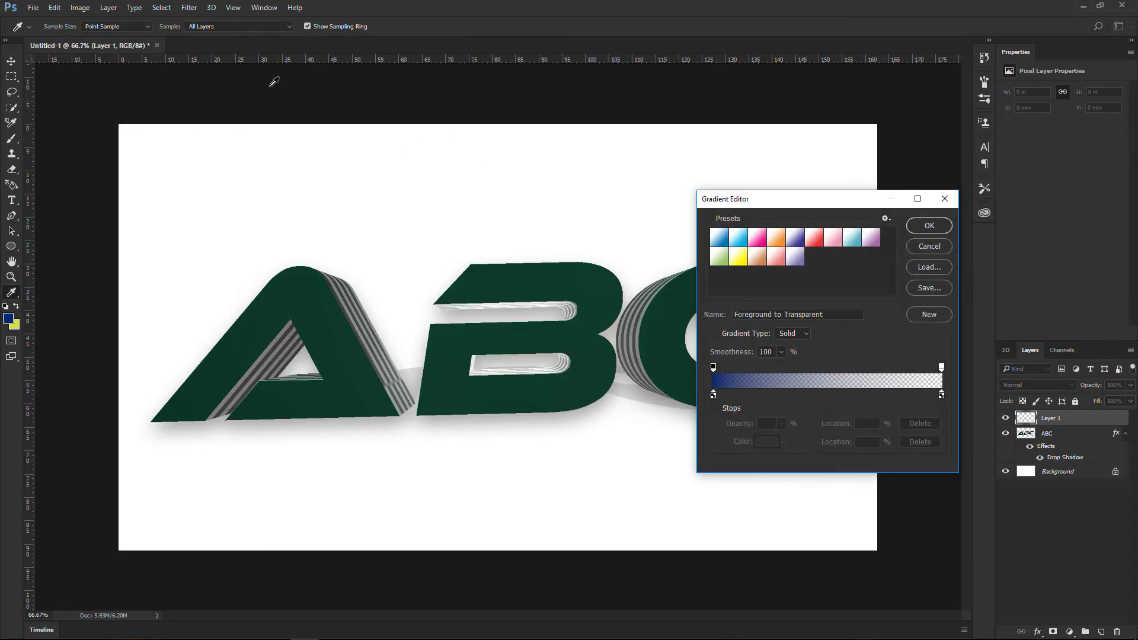
click(722, 256)
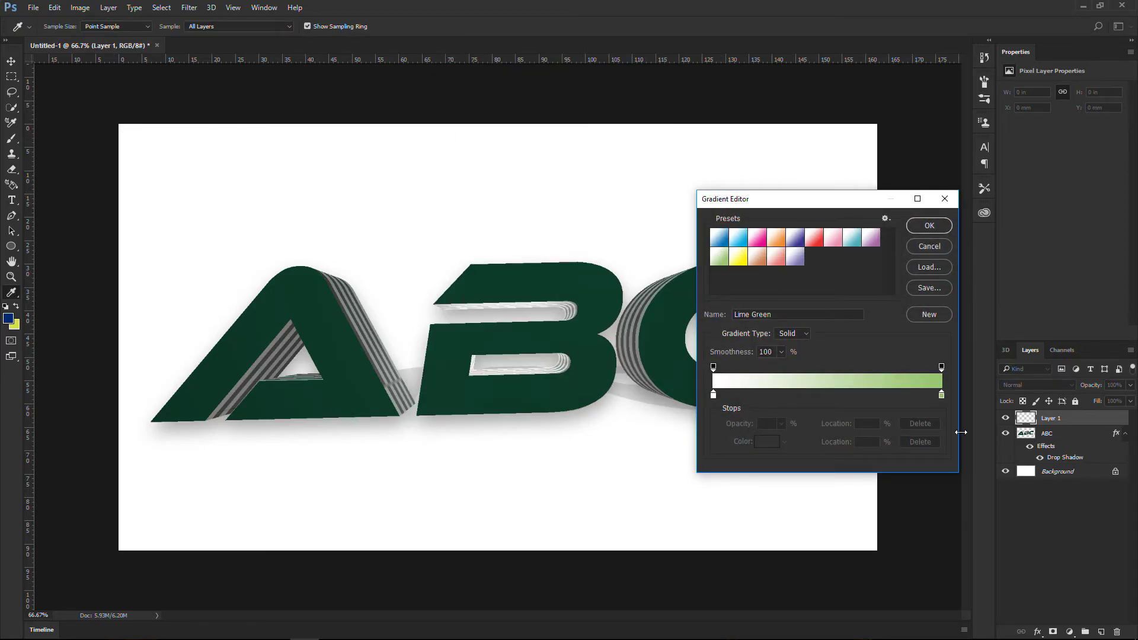
Darken the gradient's right green stop, fill Layer 1 left to right, and move it below ABC
click(942, 395)
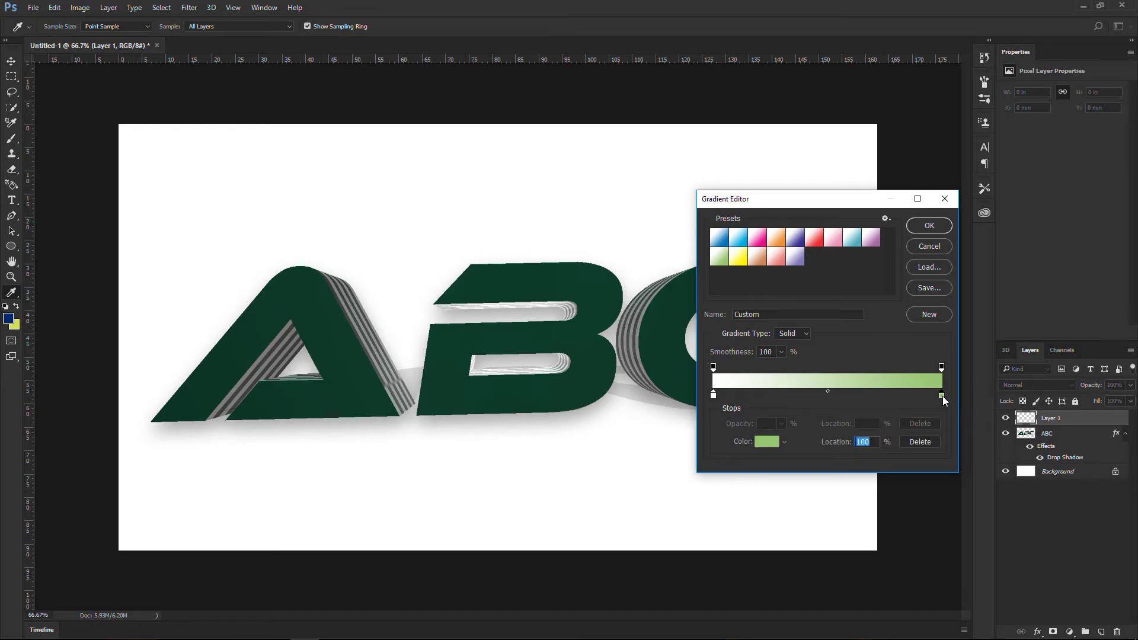
double_click(942, 396)
mouse_move(813, 334)
mouse_down()
mouse_move(847, 339)
mouse_move(828, 361)
mouse_up()
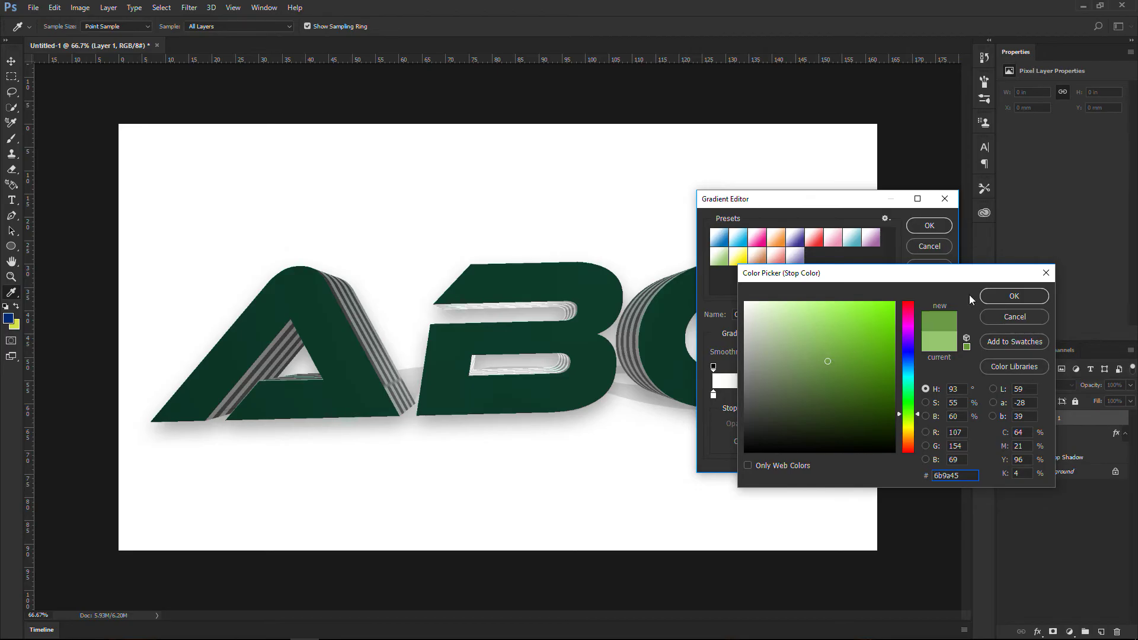
click(1010, 296)
click(930, 226)
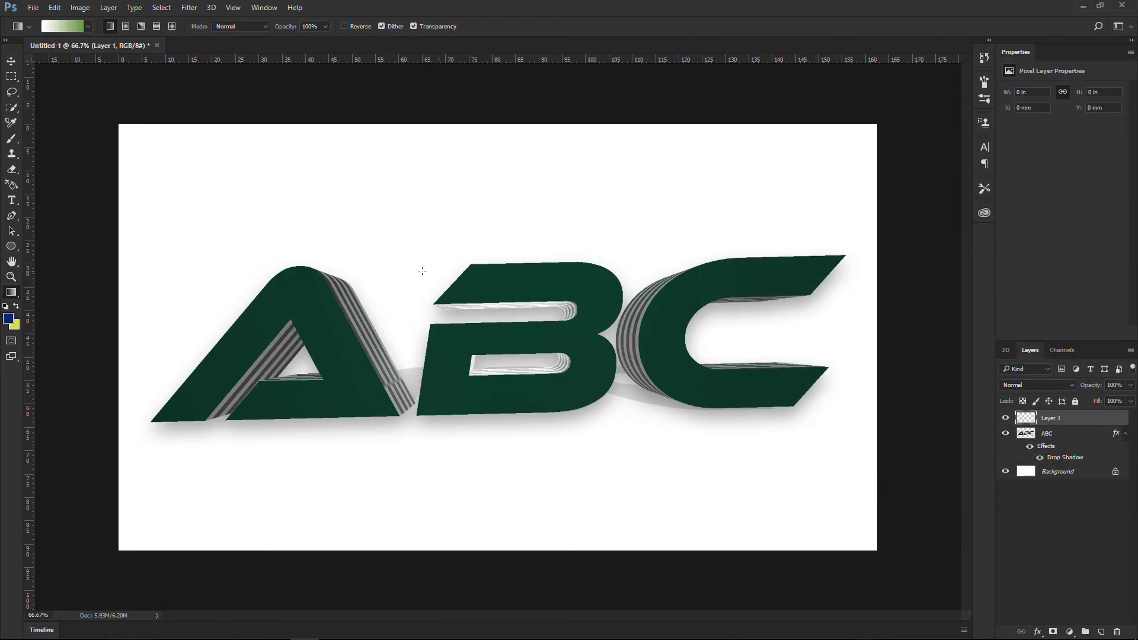
drag(110, 231, 897, 262)
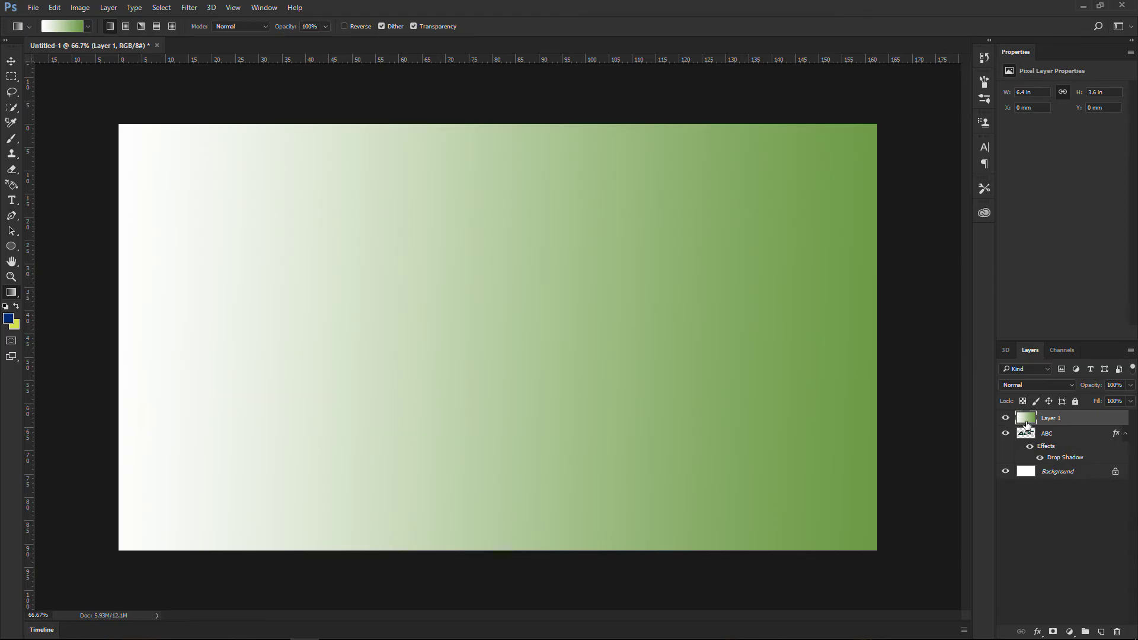
drag(1026, 422, 1022, 456)
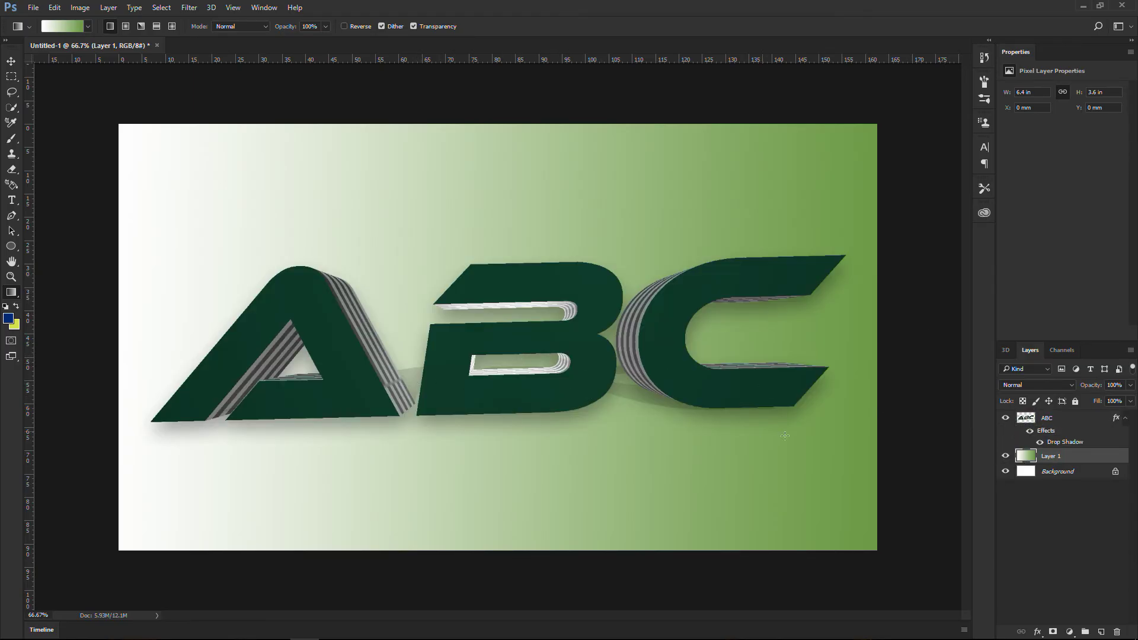